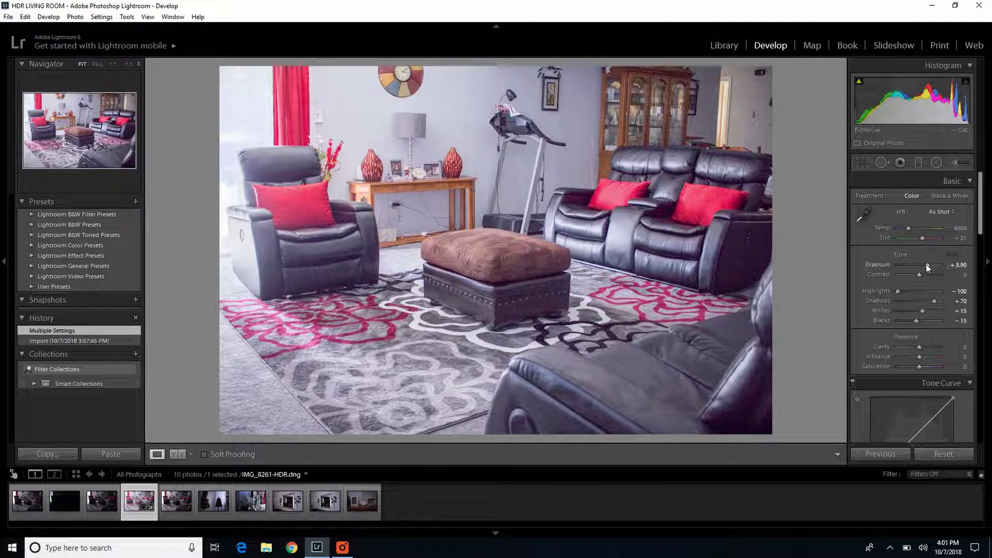
# Lower the Exposure of the living room HDR photo to +3.20.
pyautogui.press('Down')
pyautogui.press('Down')
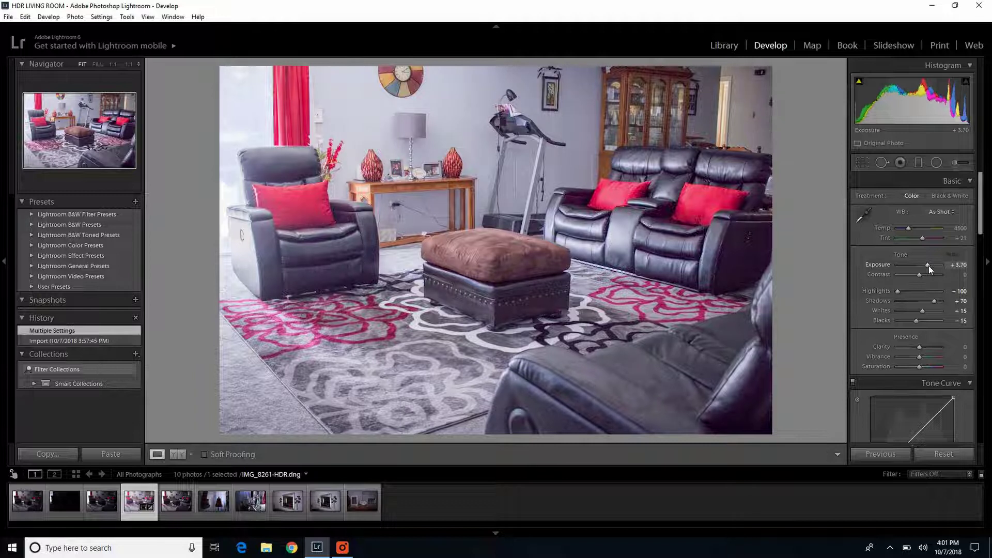
pyautogui.press('Down')
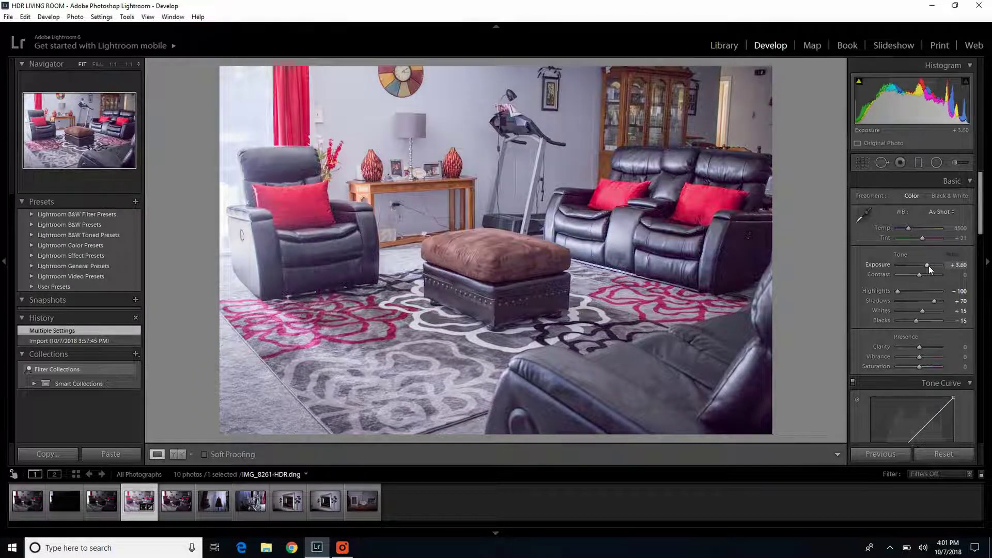
pyautogui.press('Down')
pyautogui.press('Down')
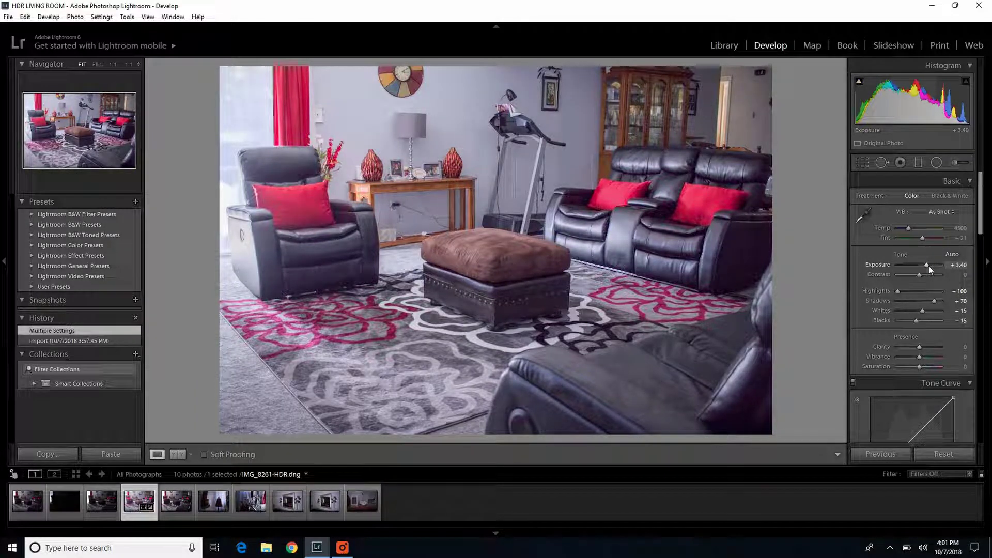
pyautogui.press('Down')
pyautogui.press('Down')
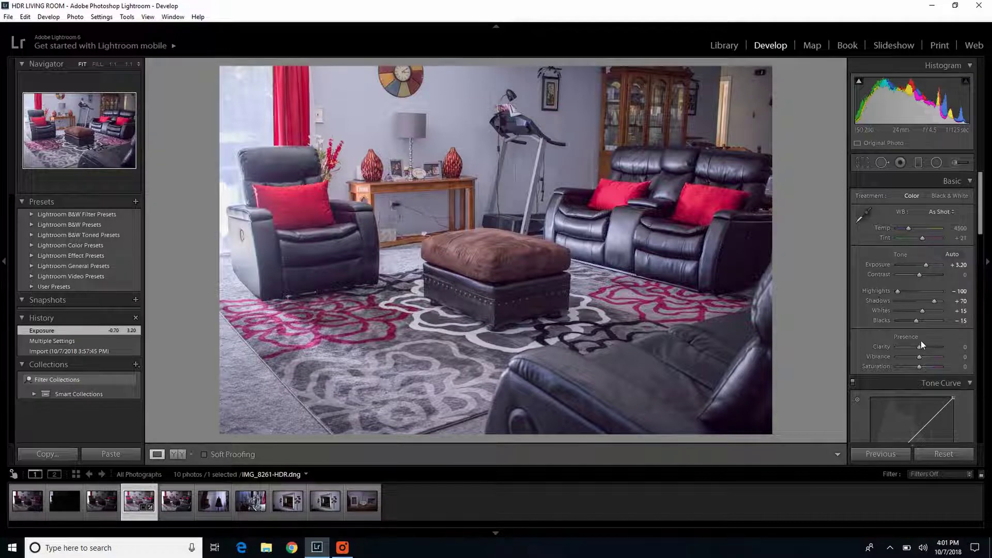
# Set Clarity to +20 and Highlights to −95 on the living room photo.
pyautogui.moveTo(921, 347); pyautogui.dragTo(922, 348)
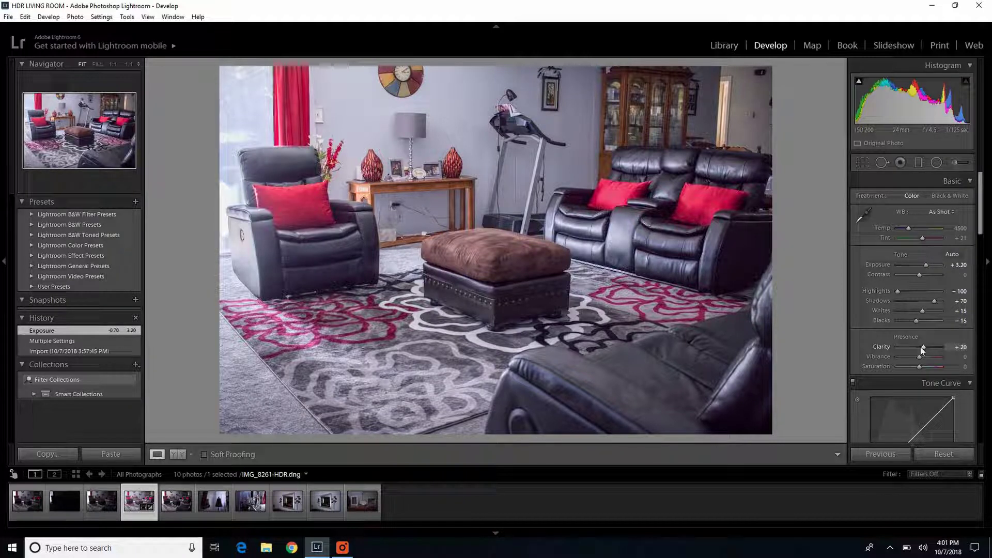
pyautogui.moveTo(920, 346); pyautogui.dragTo(920, 347)
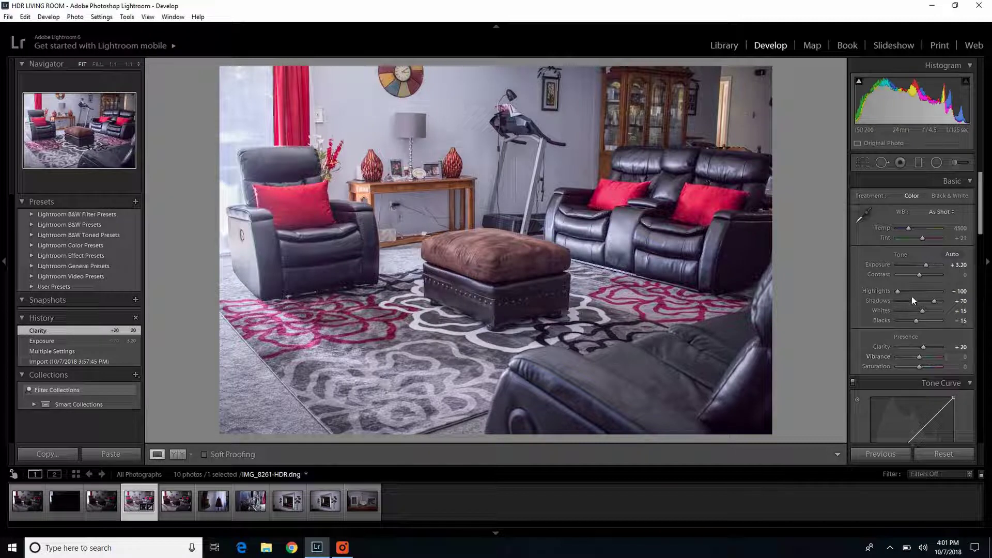
pyautogui.click(898, 293)
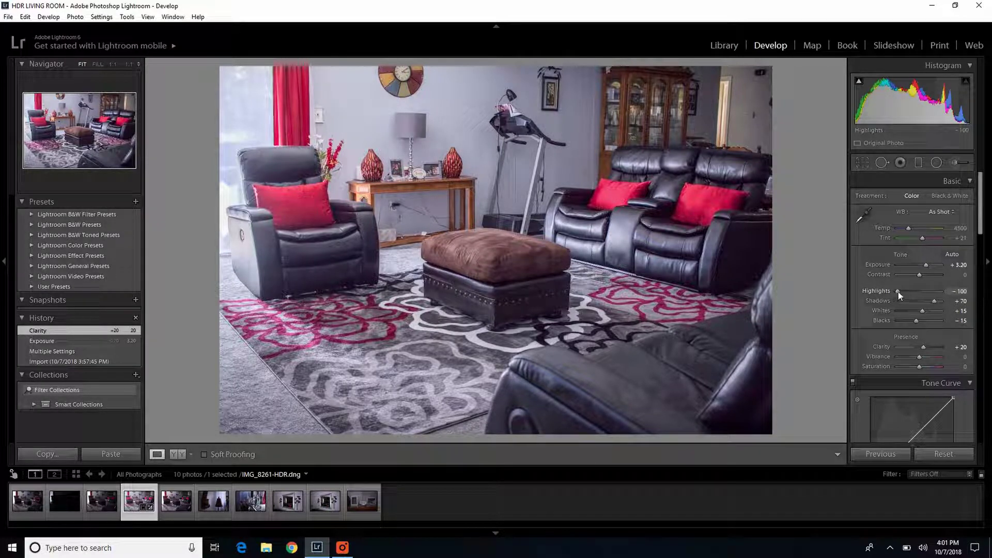
pyautogui.press('Up')
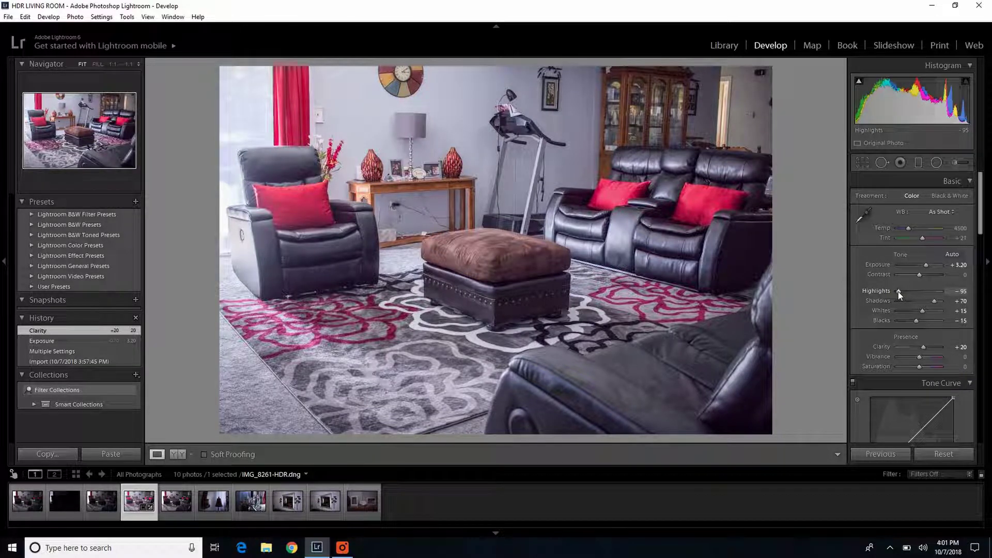
# Reduce Shadows to +59 and raise Contrast to +5.
pyautogui.click(934, 302)
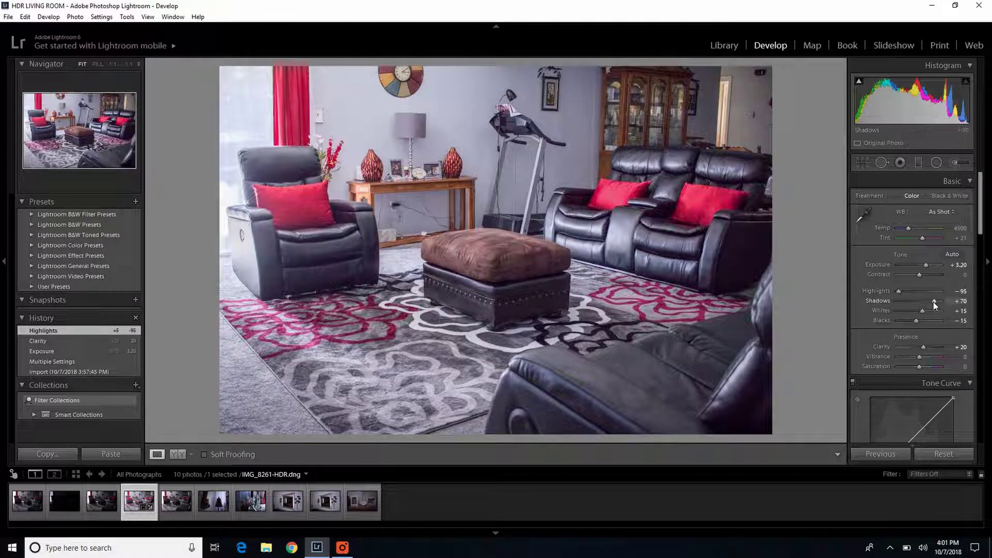
pyautogui.press('Down')
pyautogui.press('Down')
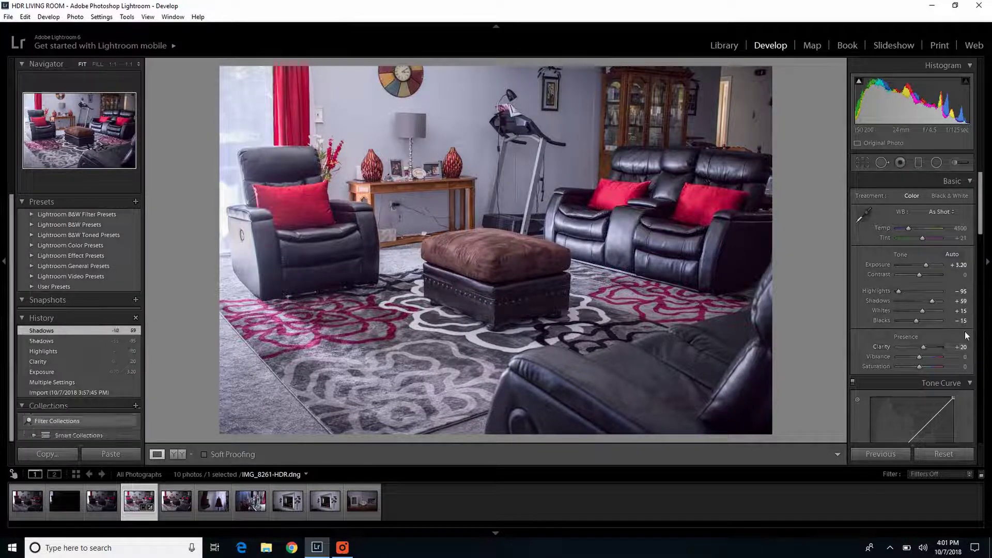
pyautogui.click(922, 277)
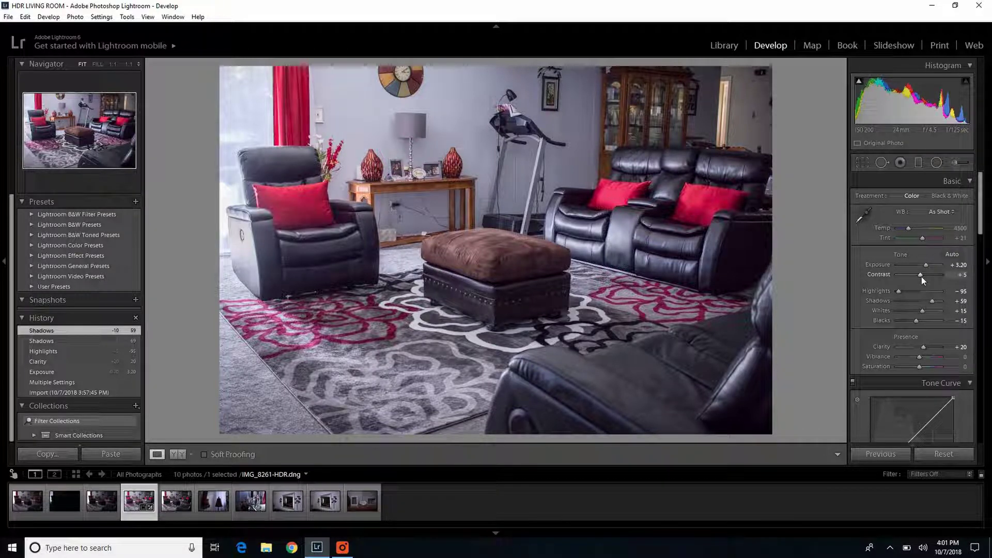
# Increase the Sharpening Amount of the photo to 70.
pyautogui.scroll(-5, 925, 310)
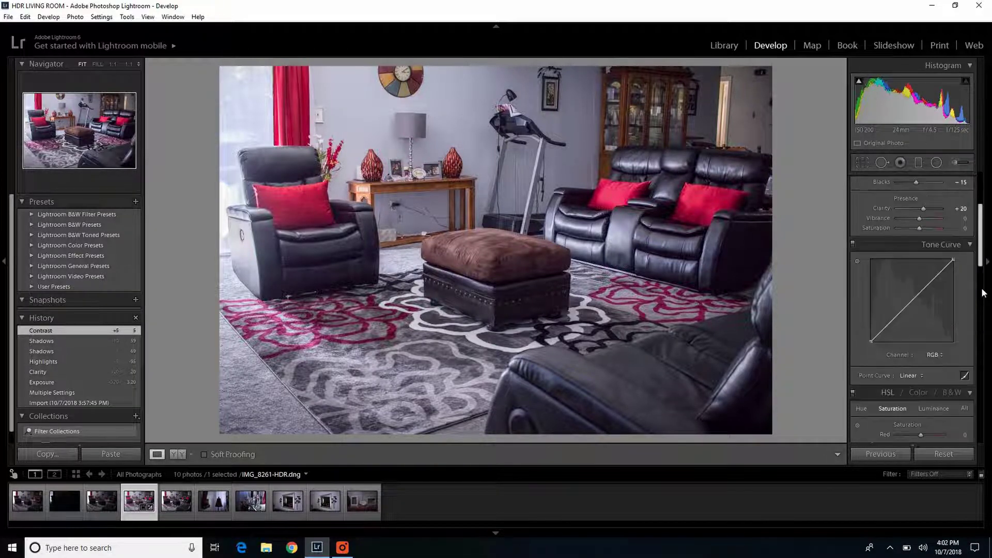
pyautogui.scroll(-2, 902, 343)
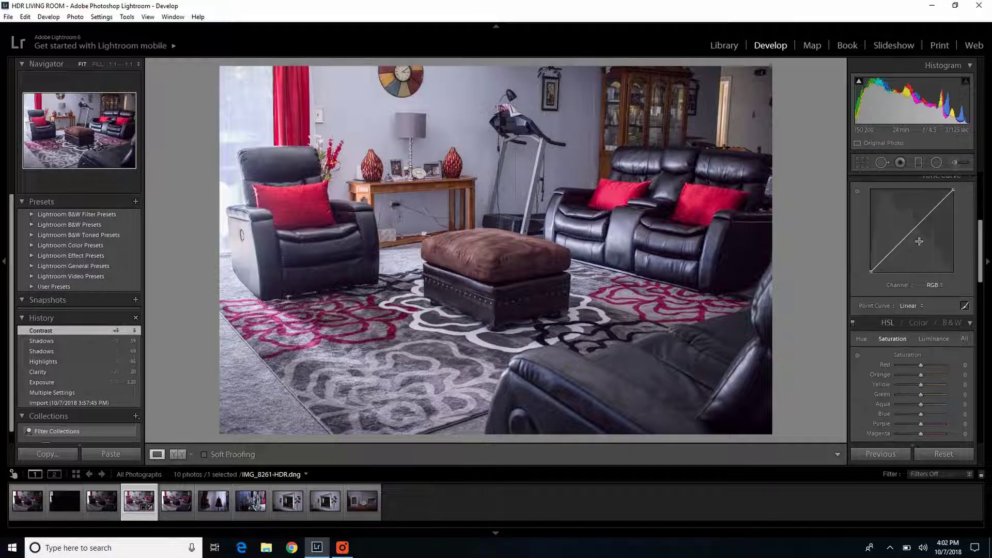
pyautogui.scroll(-4, 924, 269)
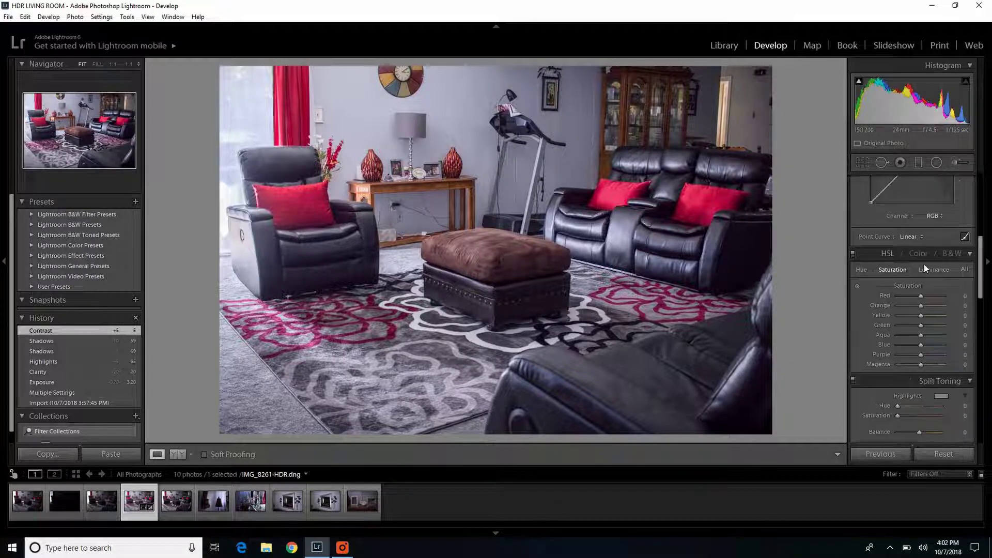
pyautogui.scroll(-7, 949, 331)
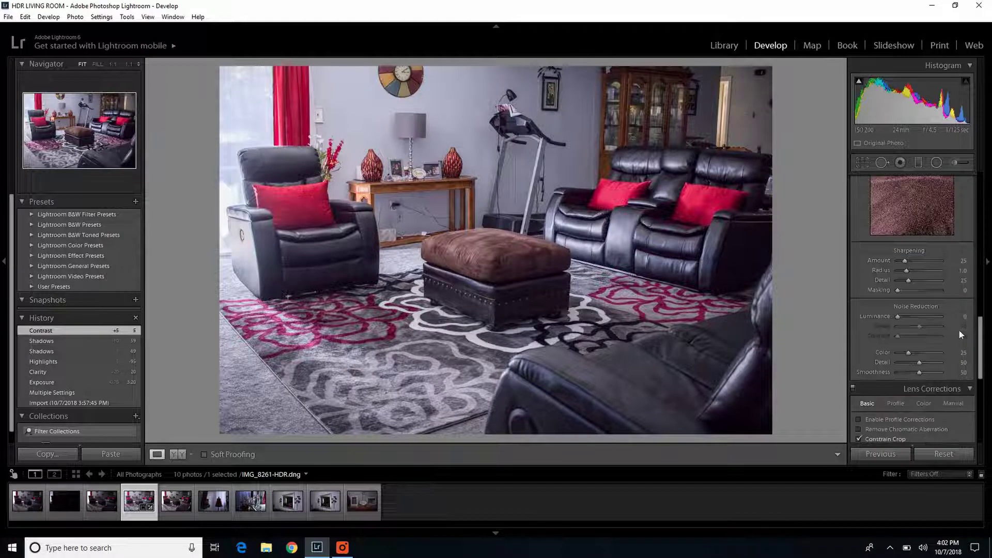
pyautogui.moveTo(904, 262); pyautogui.dragTo(906, 262)
pyautogui.scroll(3, 904, 262)
pyautogui.scroll(3, 904, 262)
pyautogui.scroll(2, 904, 262)
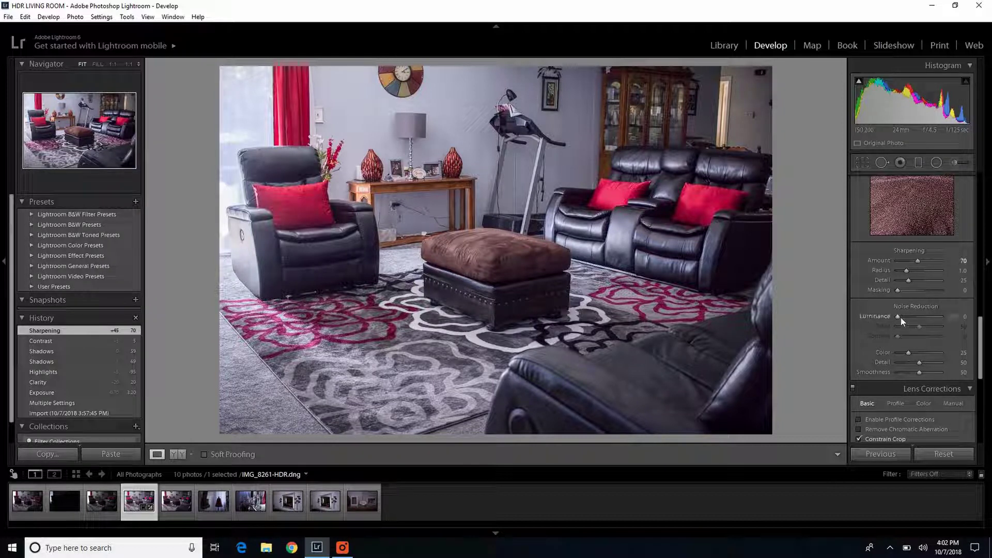
# Set the Luminance noise reduction to 35.
pyautogui.scroll(5, 900, 317)
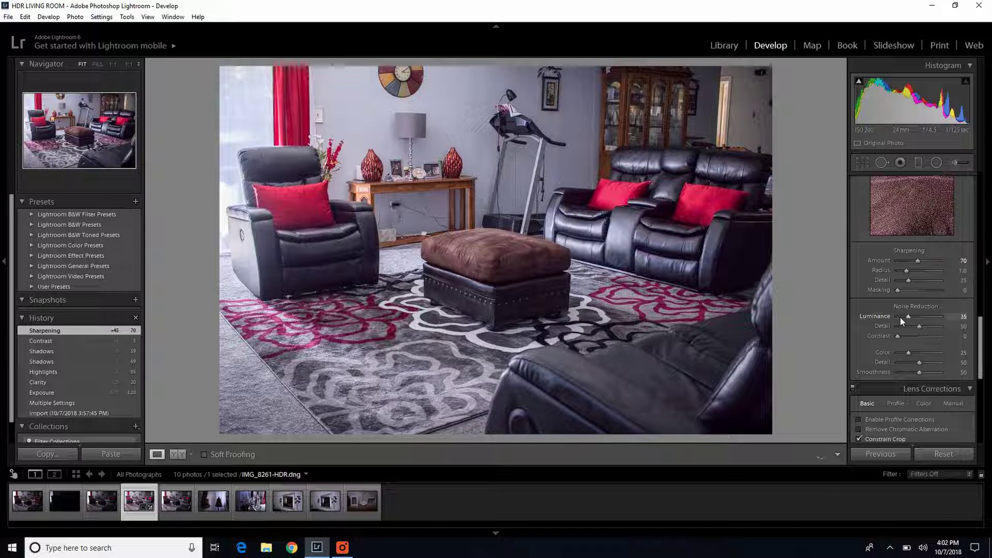
pyautogui.scroll(2, 900, 319)
pyautogui.scroll(-1, 901, 321)
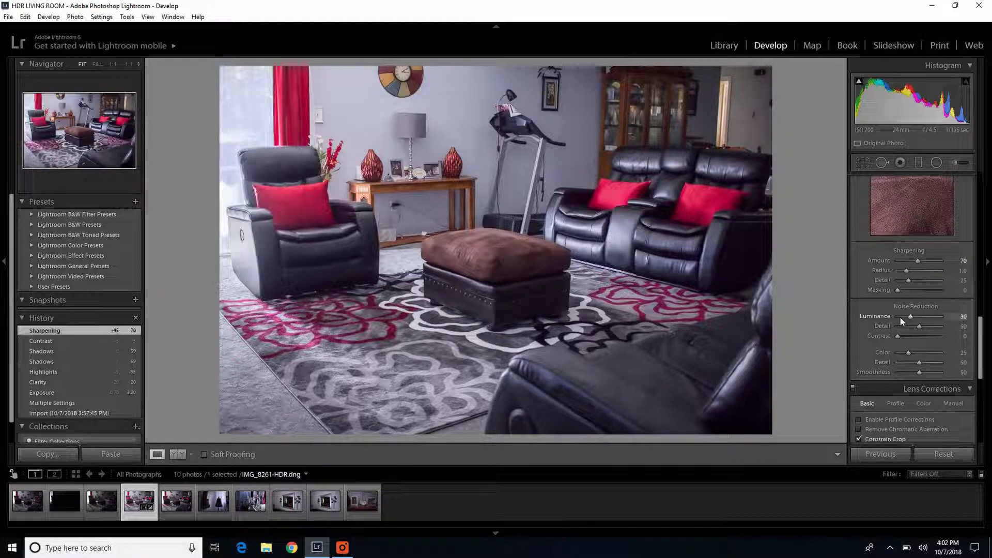
pyautogui.scroll(1, 901, 321)
pyautogui.scroll(-1, 901, 320)
pyautogui.scroll(1, 901, 320)
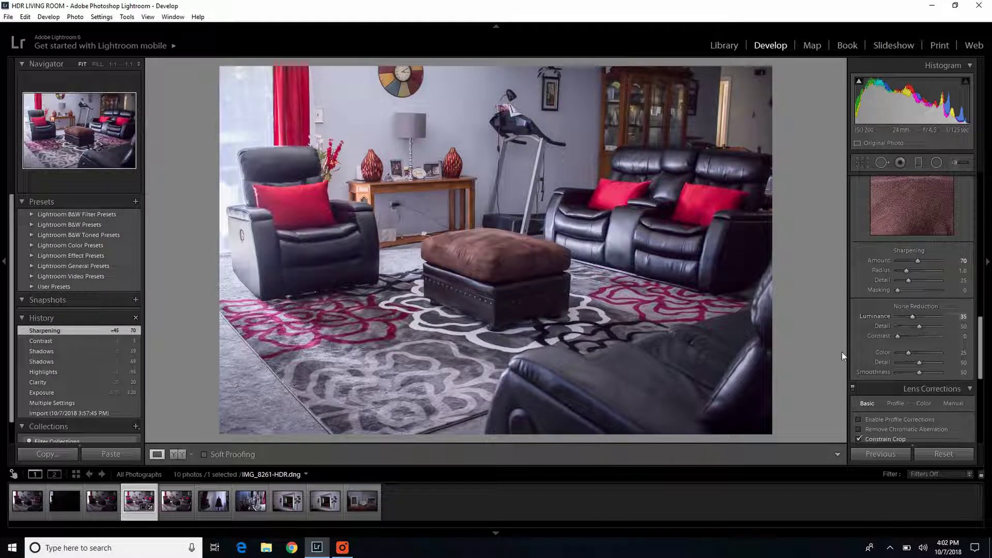
# Enable lens profile corrections, check the matched lens profile, and turn on Remove Chromatic Aberration.
pyautogui.scroll(-3, 860, 349)
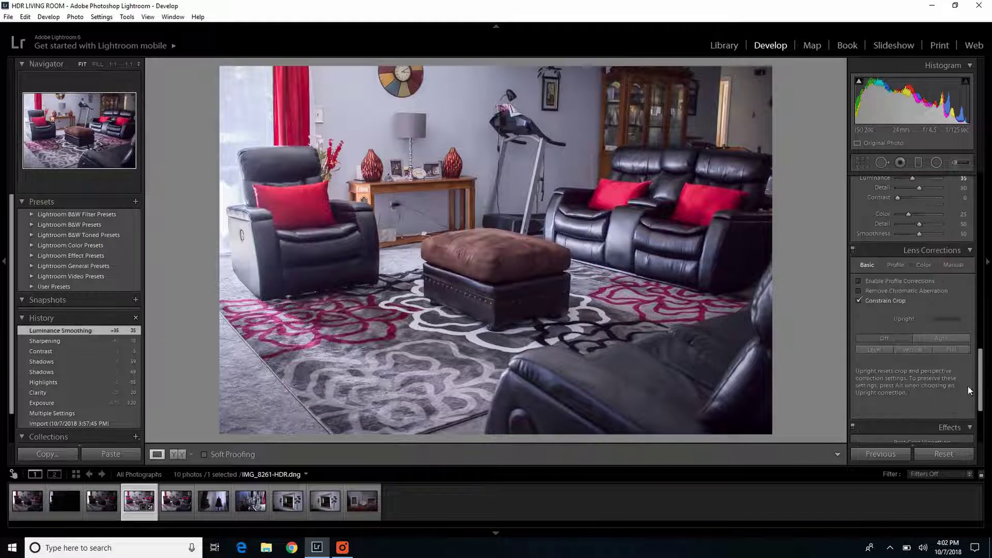
pyautogui.click(858, 281)
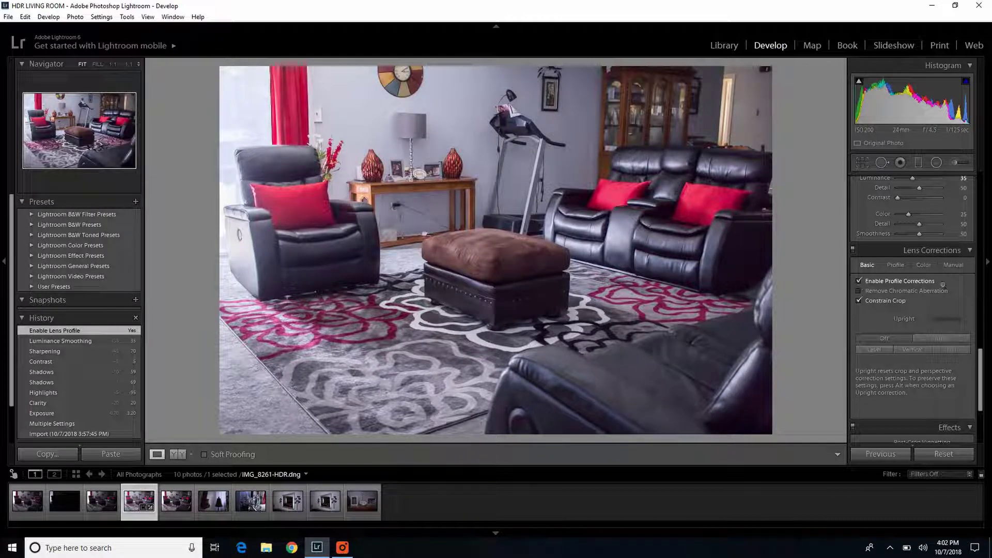
pyautogui.click(897, 266)
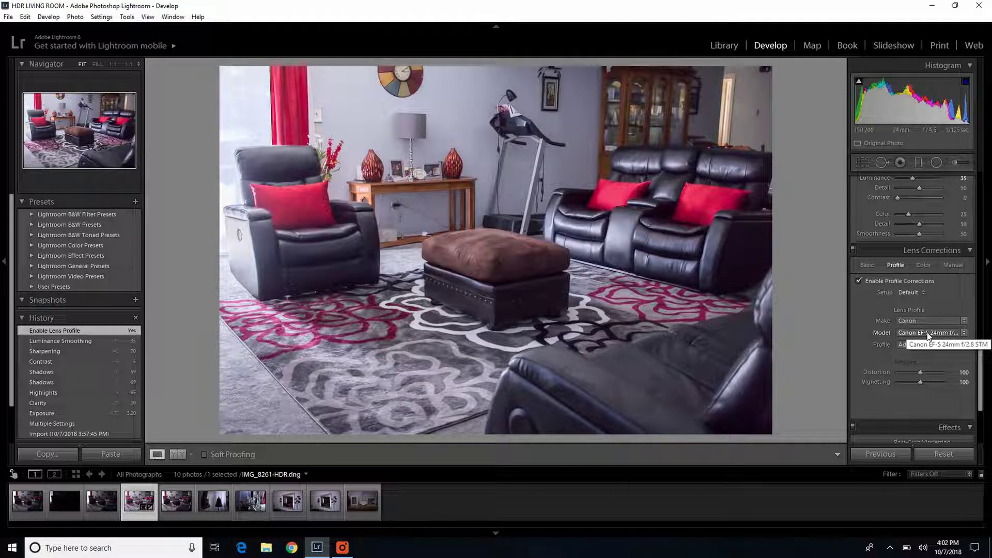
pyautogui.click(866, 265)
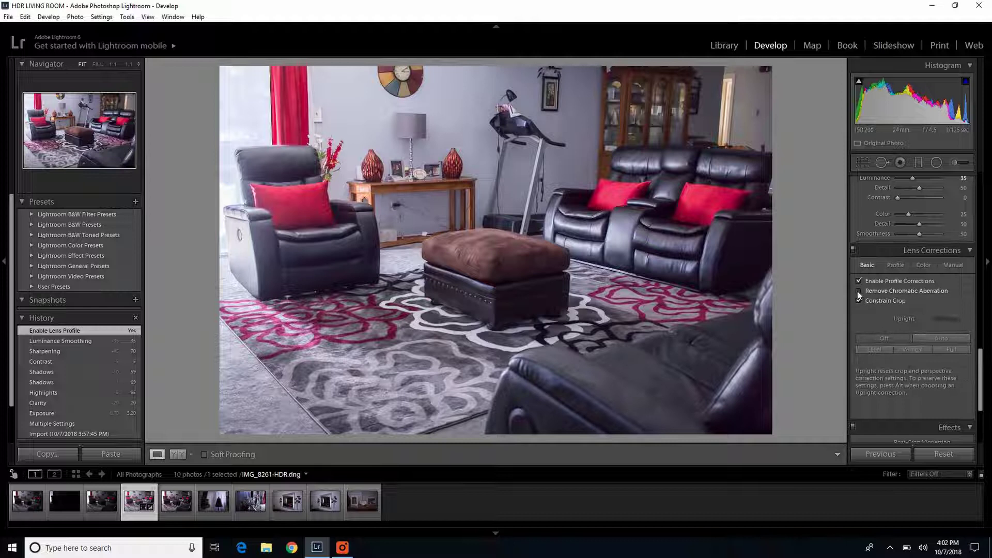
pyautogui.click(858, 291)
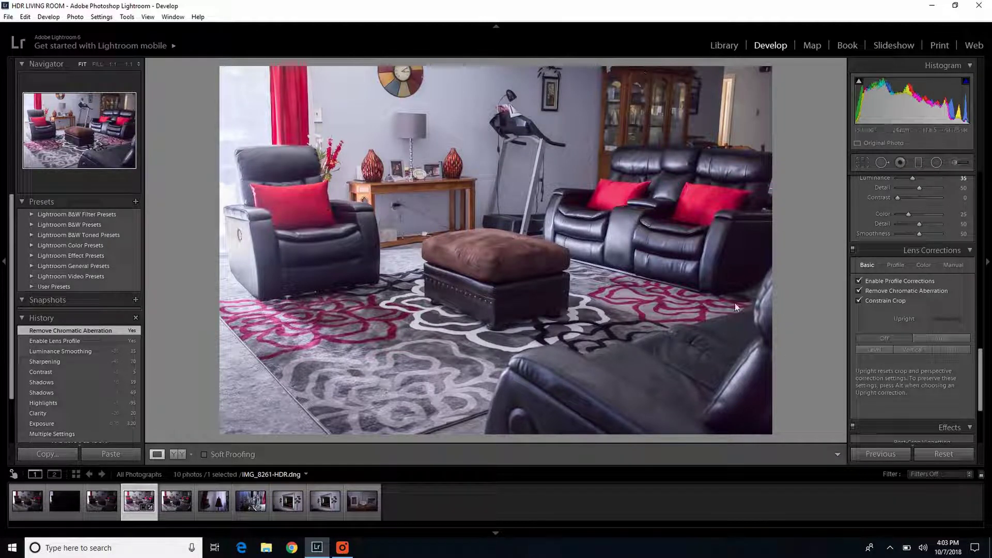
# Add three control points to the RGB tone curve, in the shadows, midtones and highlights, keeping the line straight.
pyautogui.scroll(-2, 866, 404)
pyautogui.scroll(-2, 863, 400)
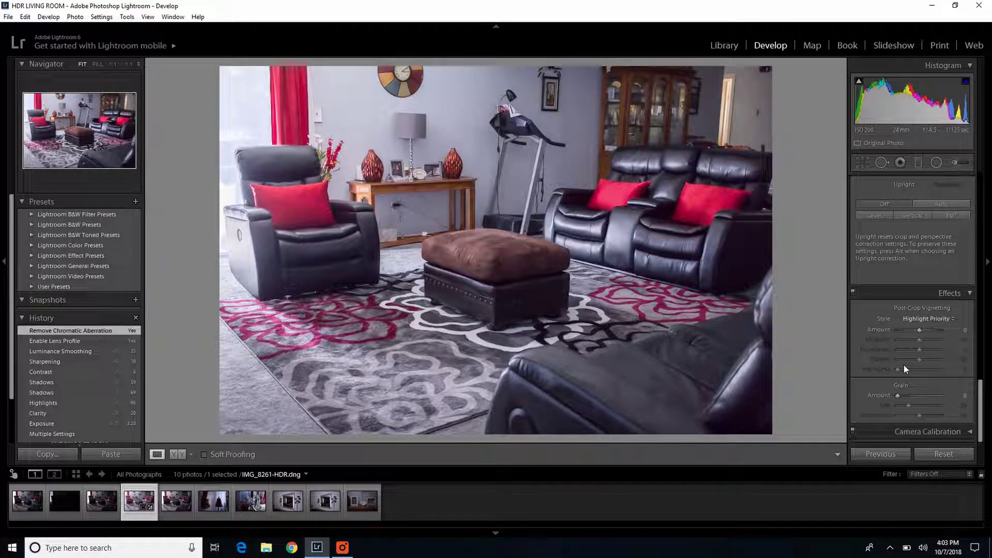
pyautogui.scroll(6, 904, 365)
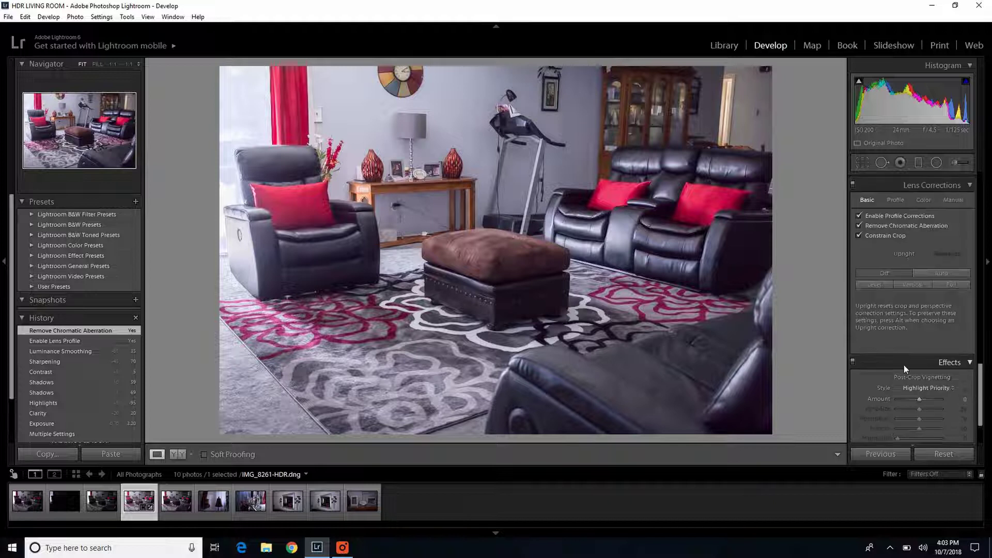
pyautogui.scroll(2, 904, 365)
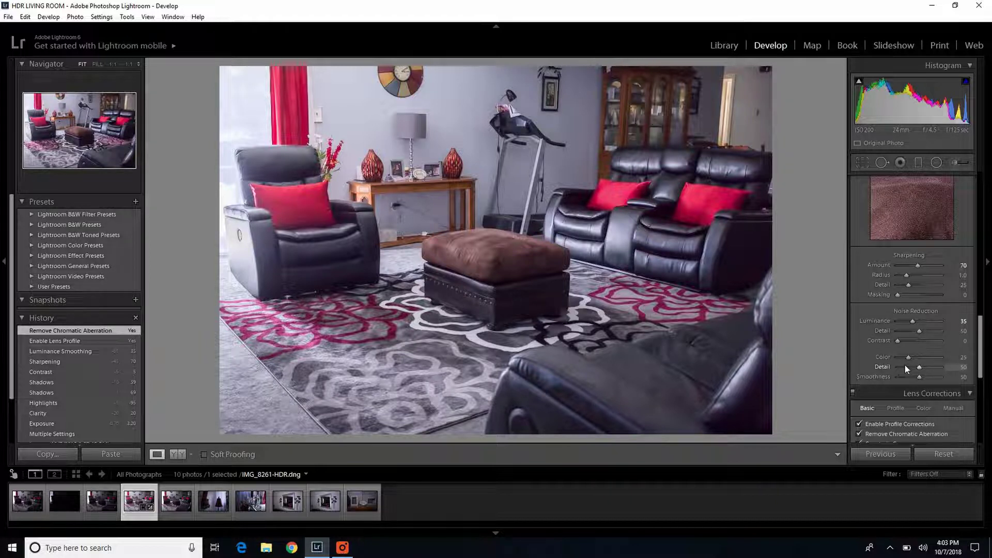
pyautogui.scroll(7, 891, 281)
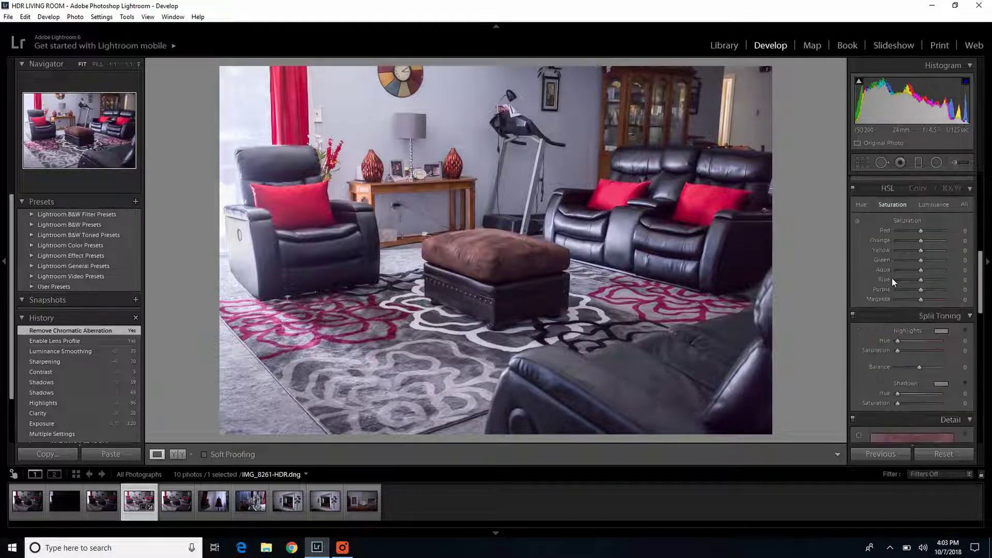
pyautogui.scroll(6, 892, 278)
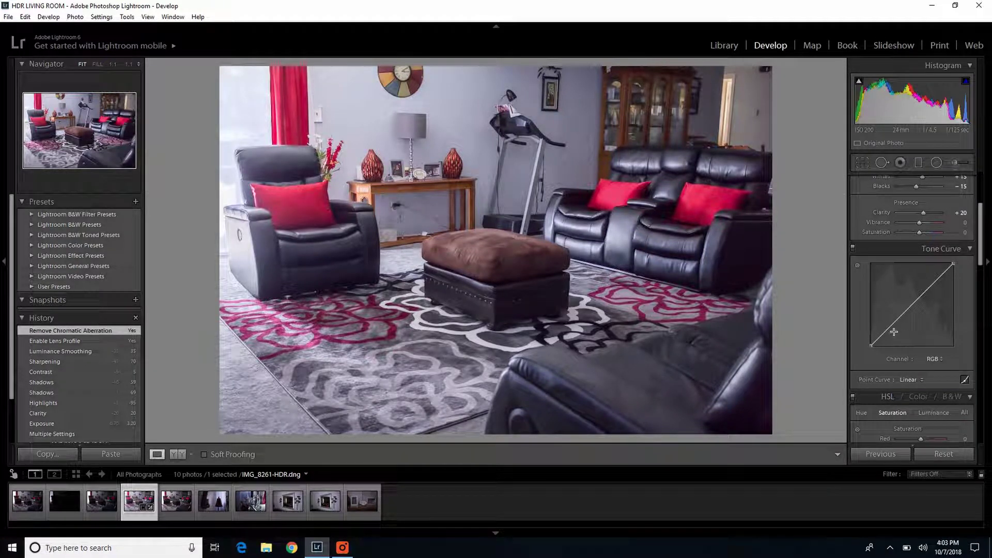
pyautogui.click(895, 332)
pyautogui.click(913, 306)
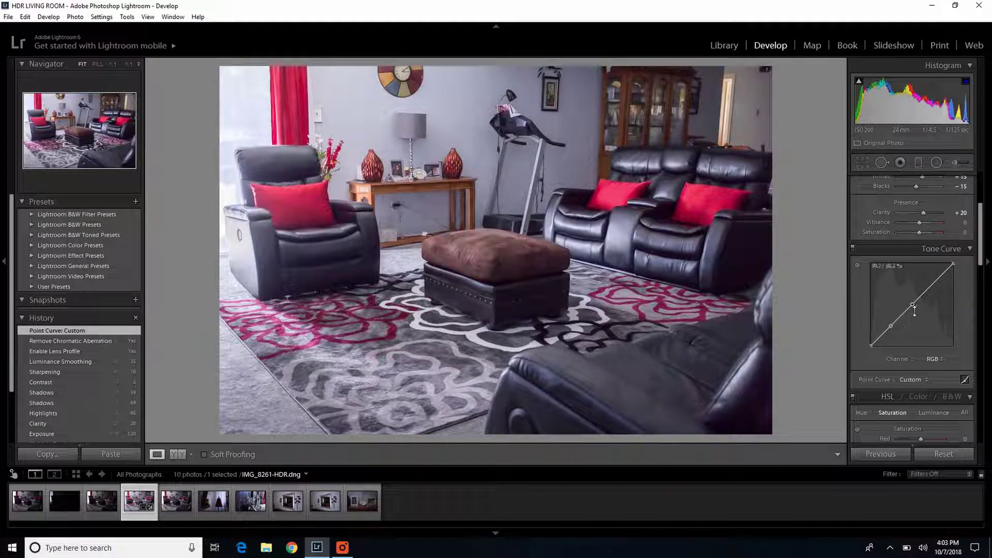
pyautogui.click(936, 287)
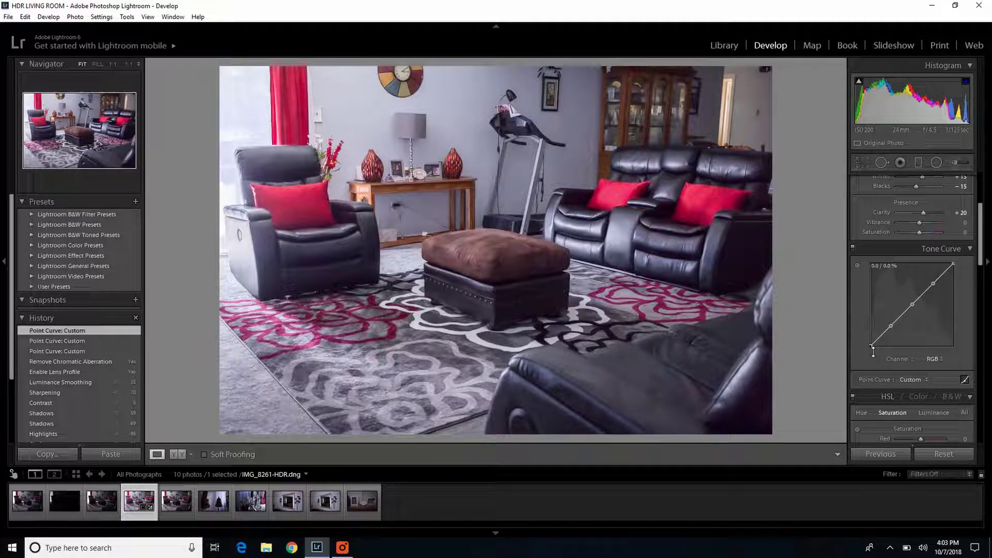
# Shape the RGB tone curve by lifting its black point and lowering the shadow point and midpoint, the midpoint to about 46.7 %.
pyautogui.moveTo(873, 350); pyautogui.dragTo(891, 329)
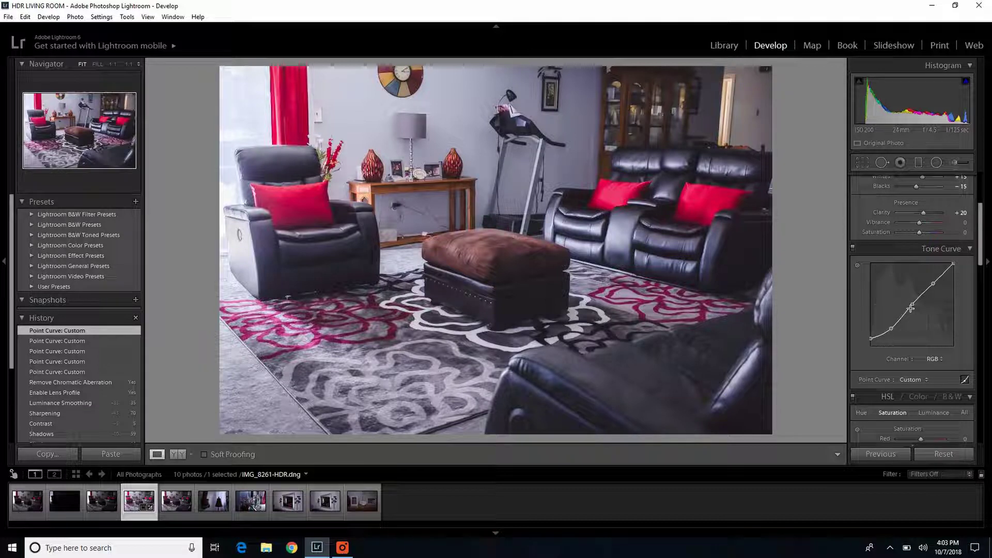
pyautogui.moveTo(914, 306); pyautogui.dragTo(914, 310)
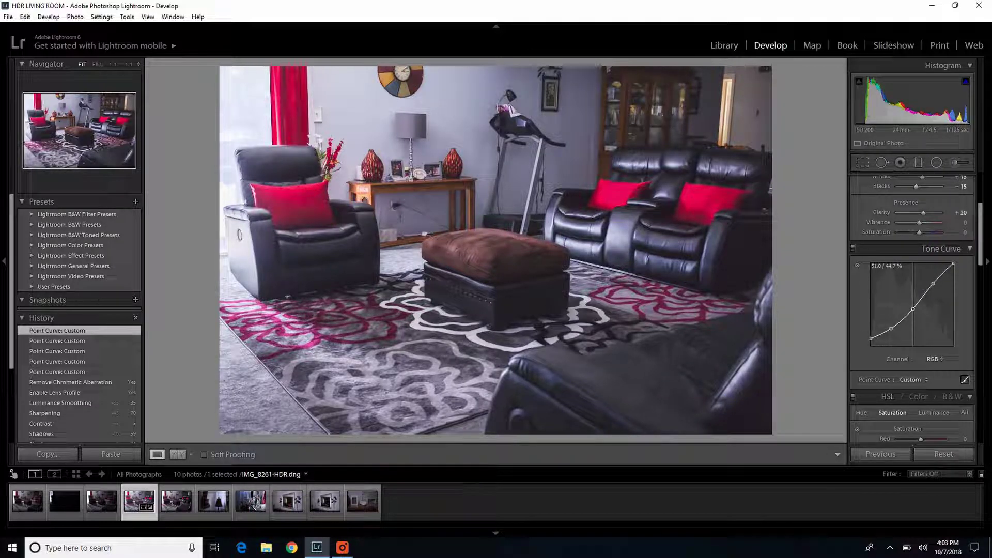
pyautogui.moveTo(914, 309); pyautogui.dragTo(914, 310)
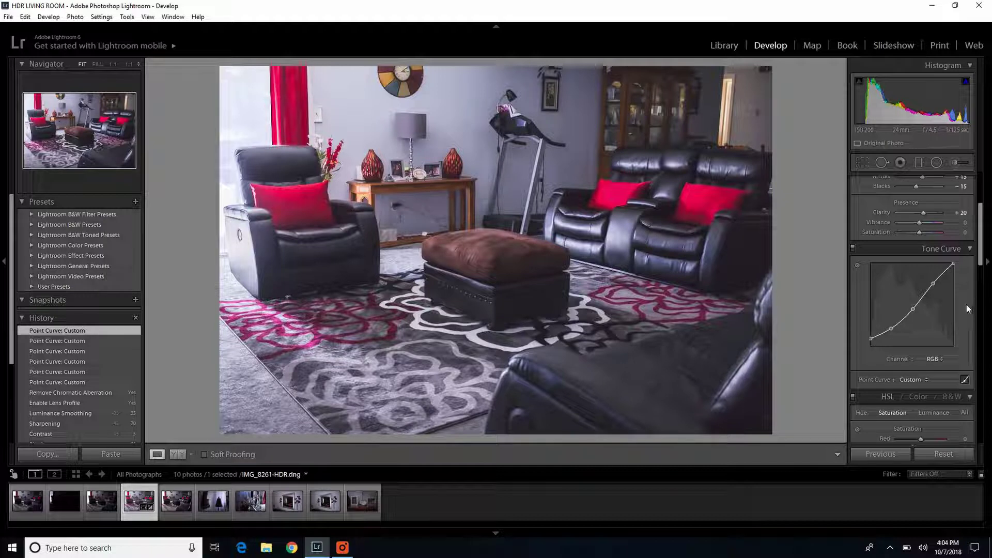
pyautogui.scroll(2, 967, 316)
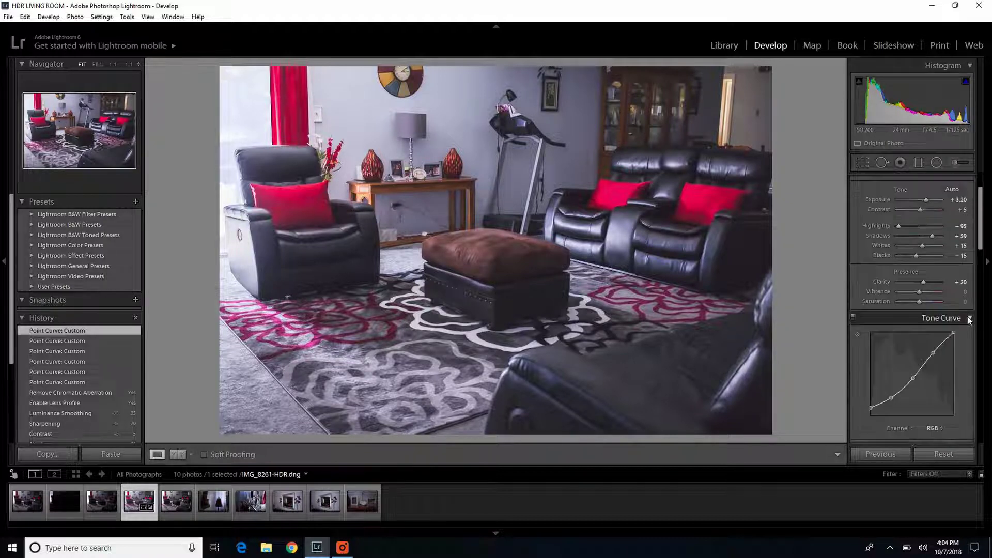
# Lower the photo's overall Saturation to -10.
pyautogui.scroll(2, 970, 320)
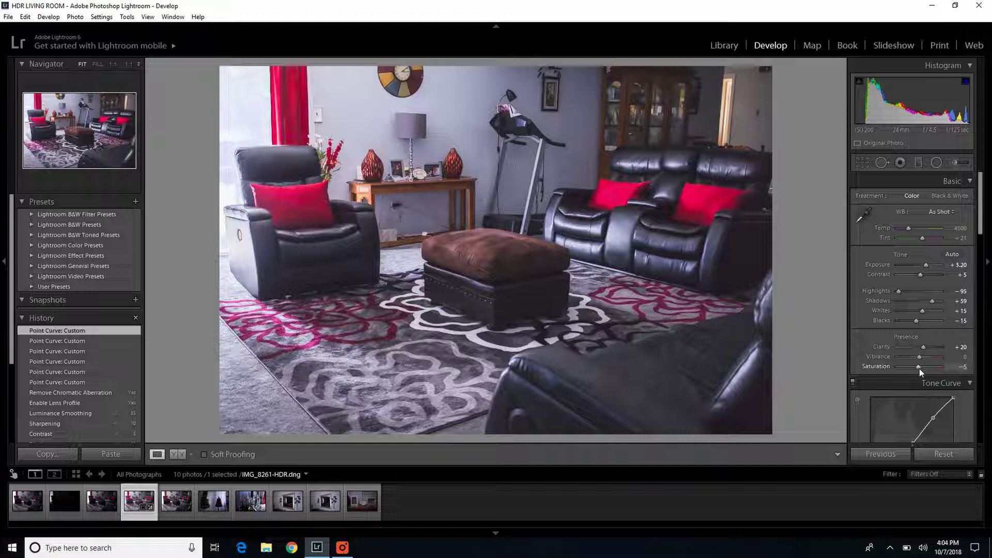
pyautogui.moveTo(919, 368); pyautogui.dragTo(919, 368)
pyautogui.press('Down')
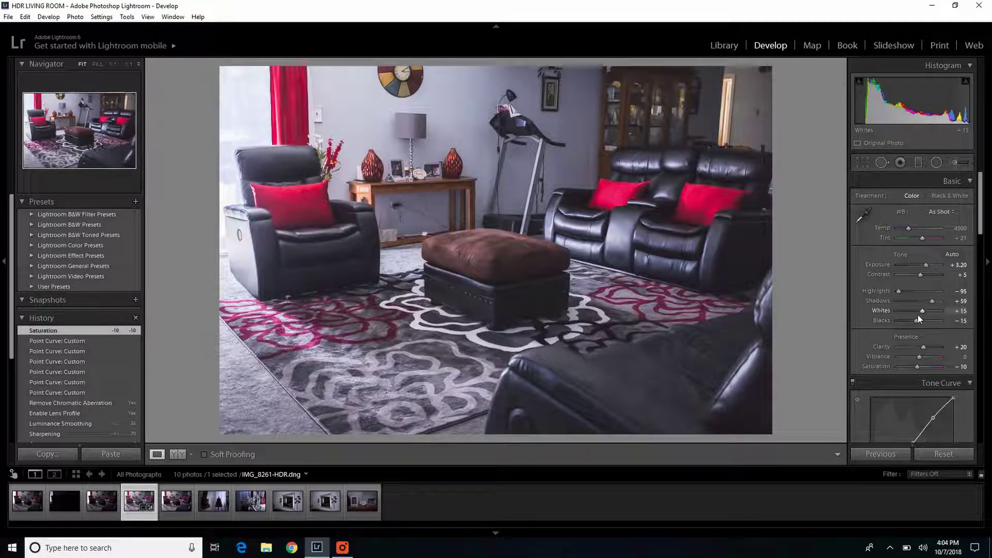
# Set Whites to +5 and Blacks to -45 while checking the clipping preview.
pyautogui.press('alt')
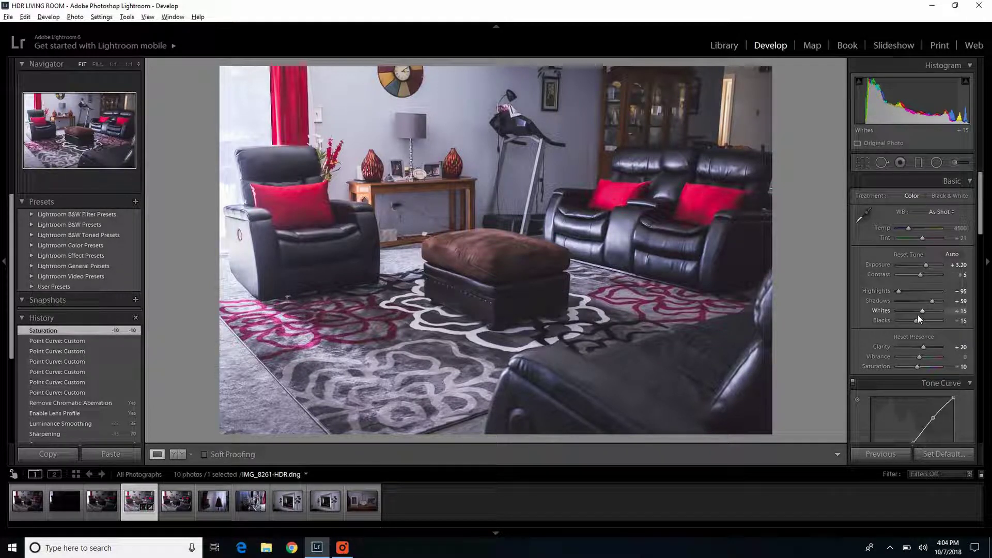
pyautogui.moveTo(925, 312)
pyautogui.mouseDown()
pyautogui.moveTo(916, 324)
pyautogui.moveTo(885, 324)
pyautogui.moveTo(911, 321)
pyautogui.mouseUp()
pyautogui.press('alt')
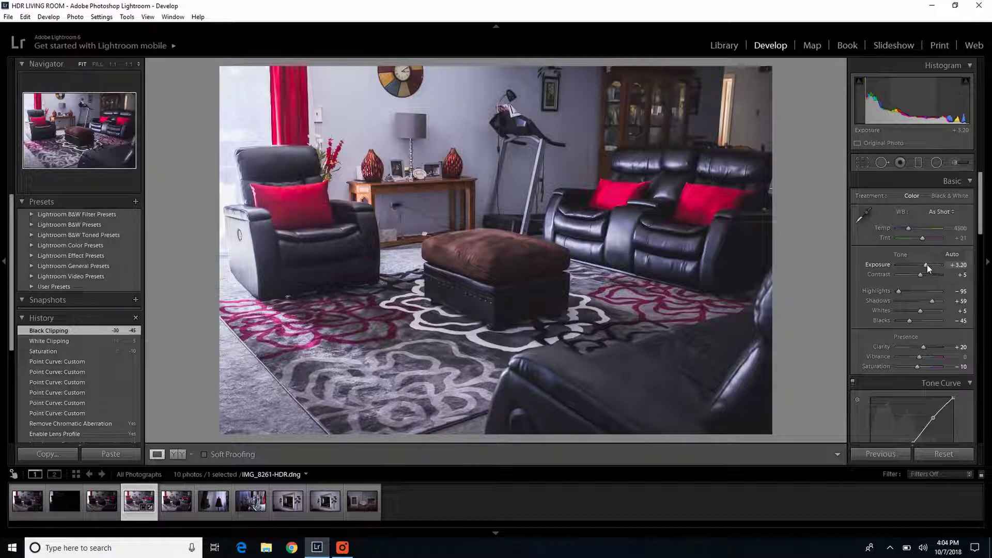
# Fine-tune the photo's basic tone with Highlights at -90, Shadows at +64 and Exposure at +3.10.
pyautogui.scroll(-2, 927, 265)
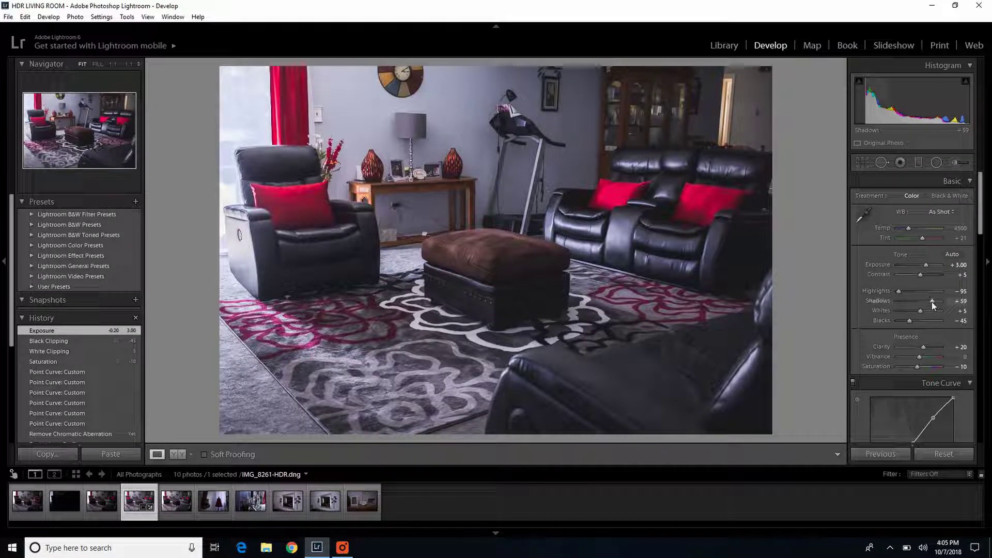
pyautogui.scroll(1, 901, 293)
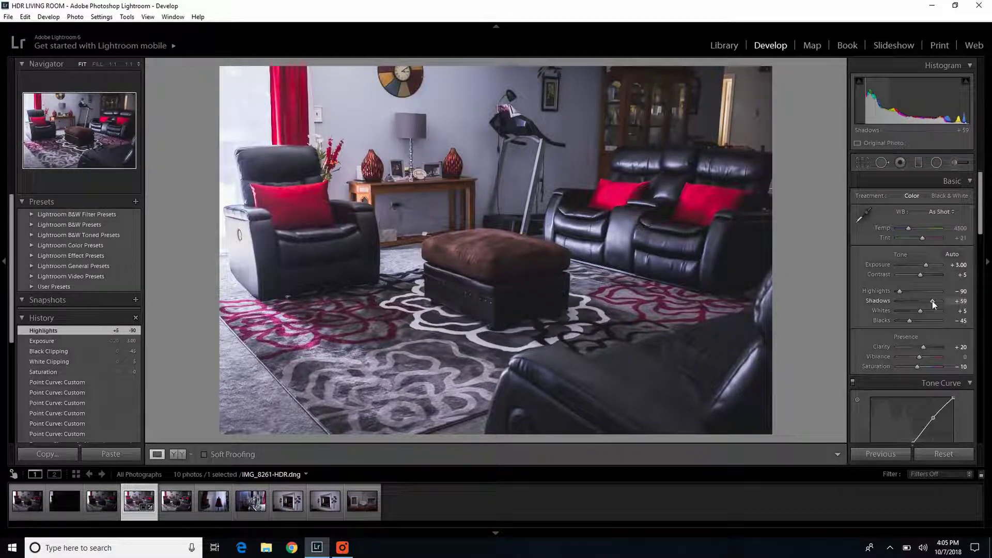
pyautogui.scroll(1, 932, 301)
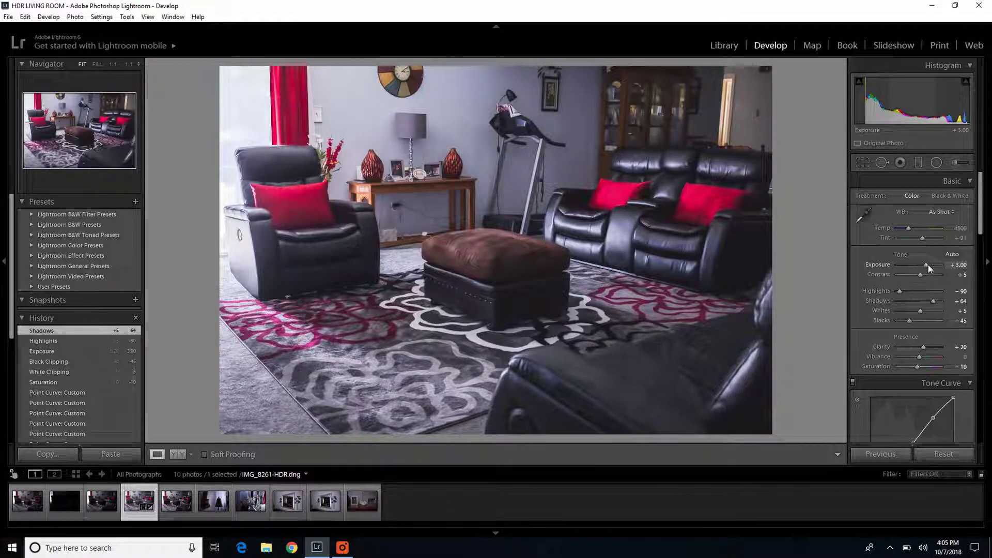
pyautogui.scroll(1, 929, 265)
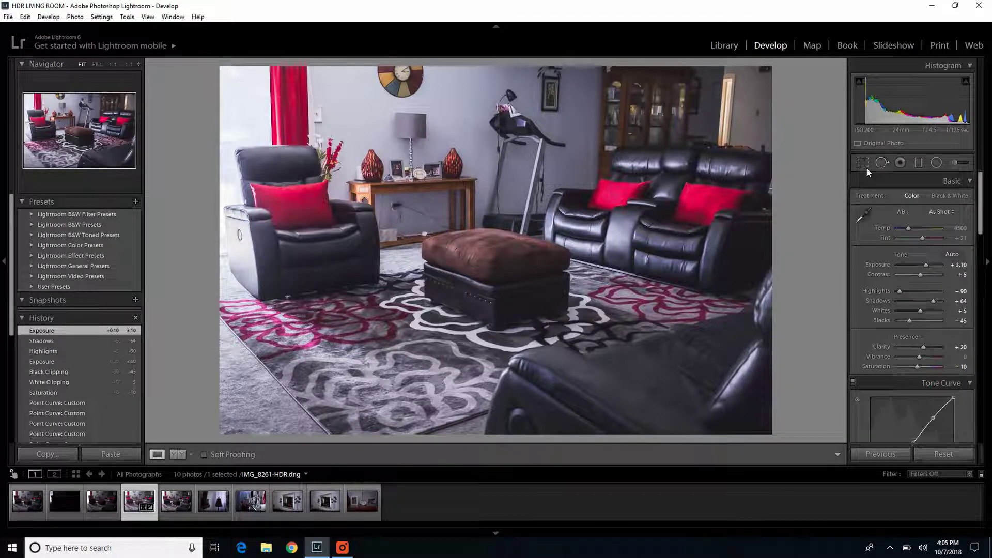
# Add a radial filter centred on the brown ottoman with an inverted mask, so it lightens the area inside the ellipse.
pyautogui.click(936, 169)
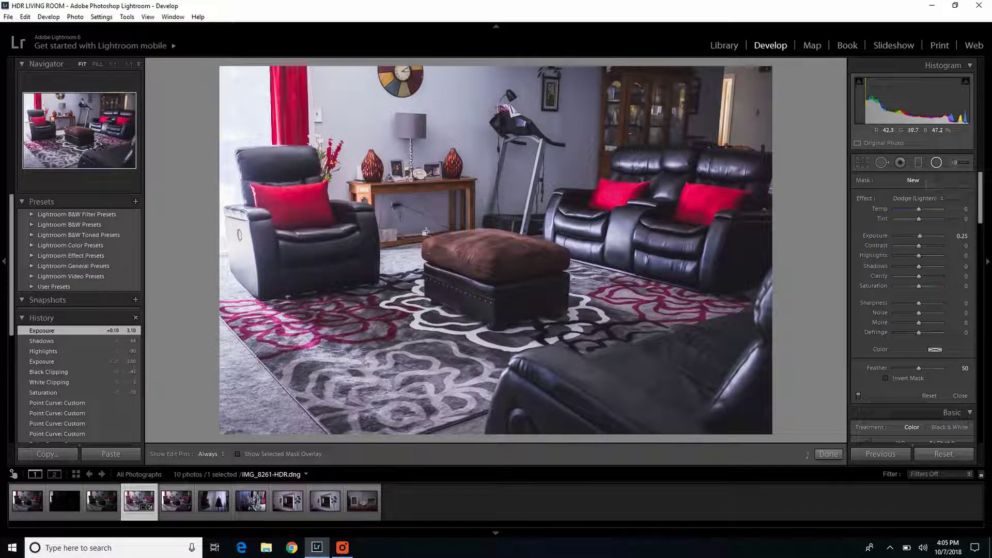
pyautogui.moveTo(426, 232); pyautogui.dragTo(526, 311)
pyautogui.moveTo(471, 266); pyautogui.dragTo(555, 297)
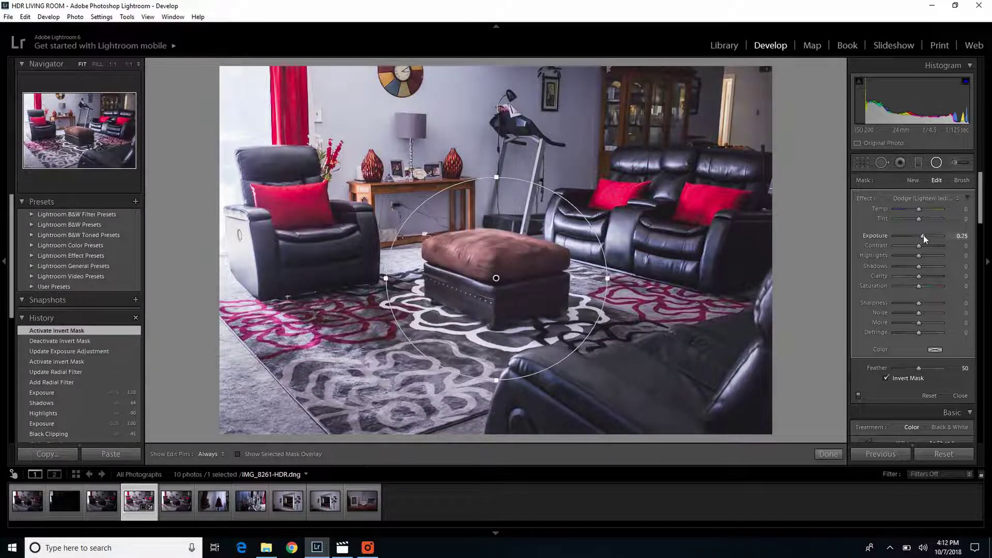
# Set the radial filter's Shadows to 5, fine-tune its Exposure and Highlights around the ottoman, and finish the filter.
pyautogui.moveTo(923, 264); pyautogui.dragTo(924, 235)
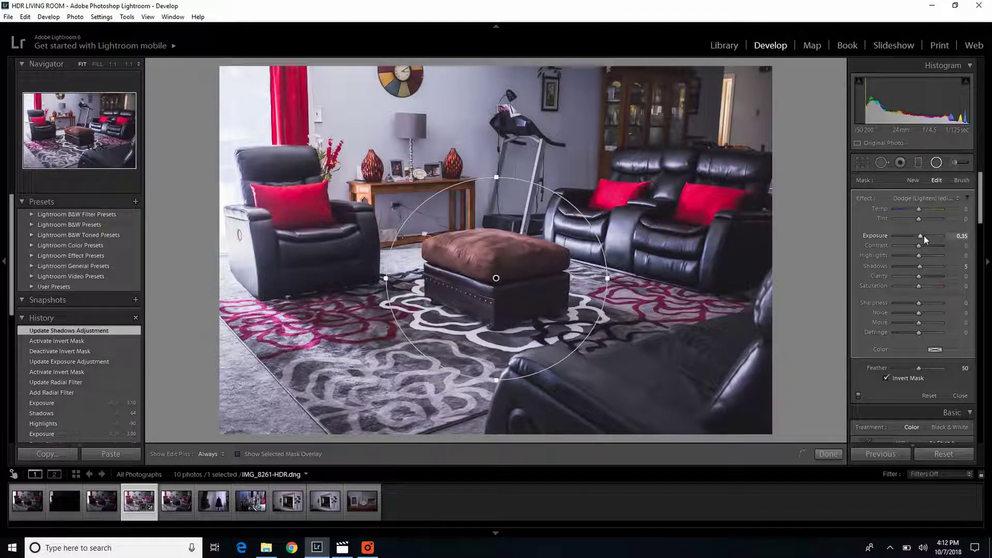
pyautogui.click(924, 236)
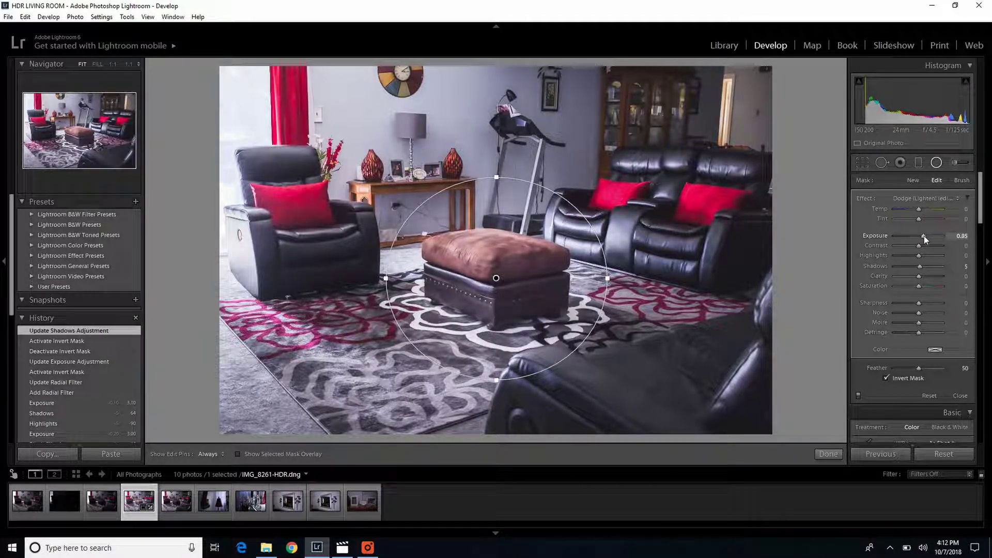
pyautogui.click(924, 235)
pyautogui.click(924, 236)
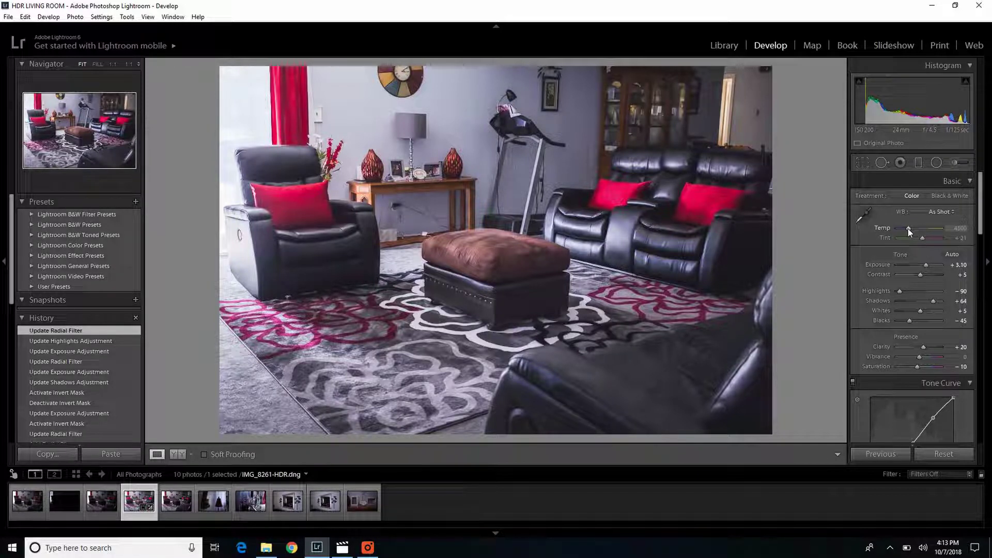
# Warm the photo's white balance by setting the Temp to 4750.
pyautogui.moveTo(907, 228); pyautogui.dragTo(908, 229)
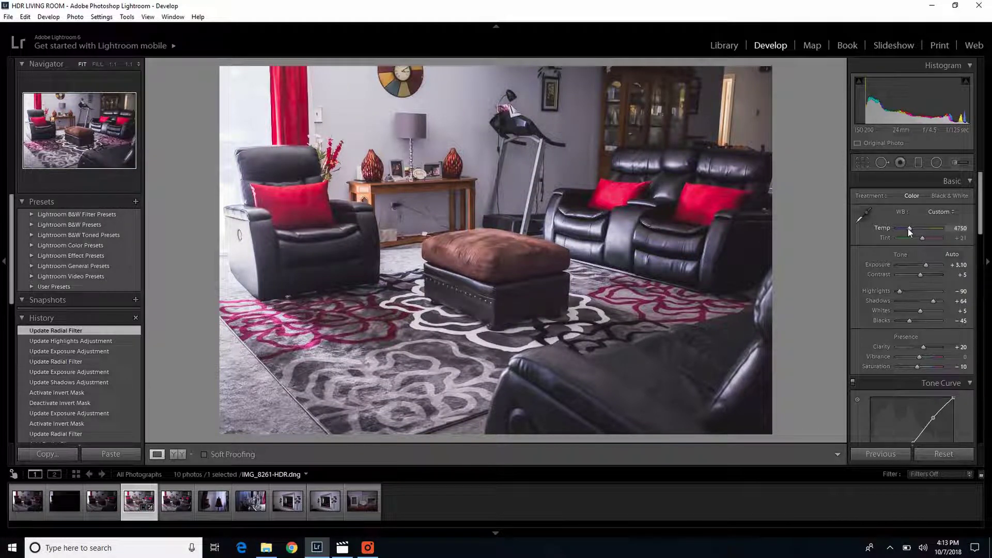
pyautogui.press('Up')
pyautogui.press('Down')
# Crop the photo slightly inward from its upper-left corner, trimming the top and left edges, and apply the crop.
pyautogui.click(864, 164)
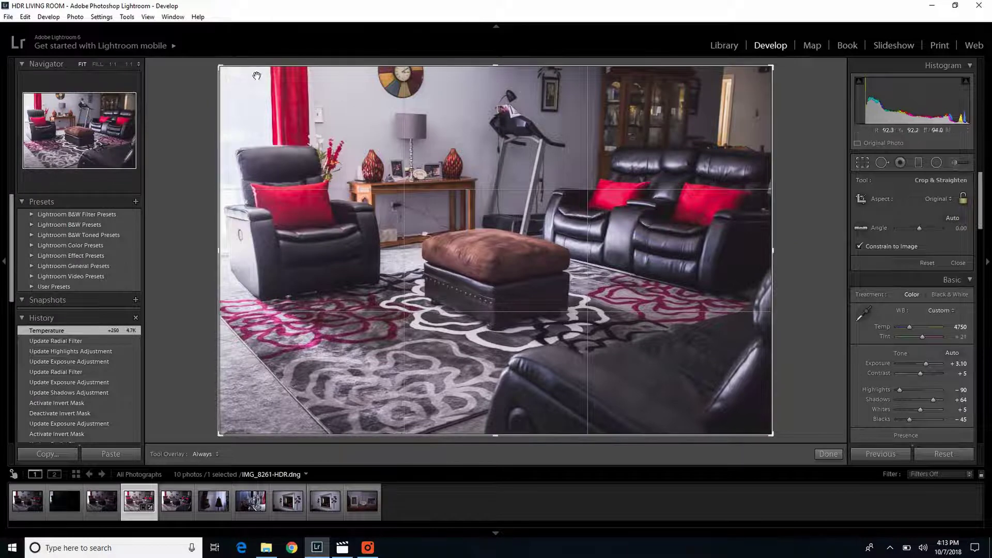
pyautogui.moveTo(224, 71); pyautogui.dragTo(233, 78)
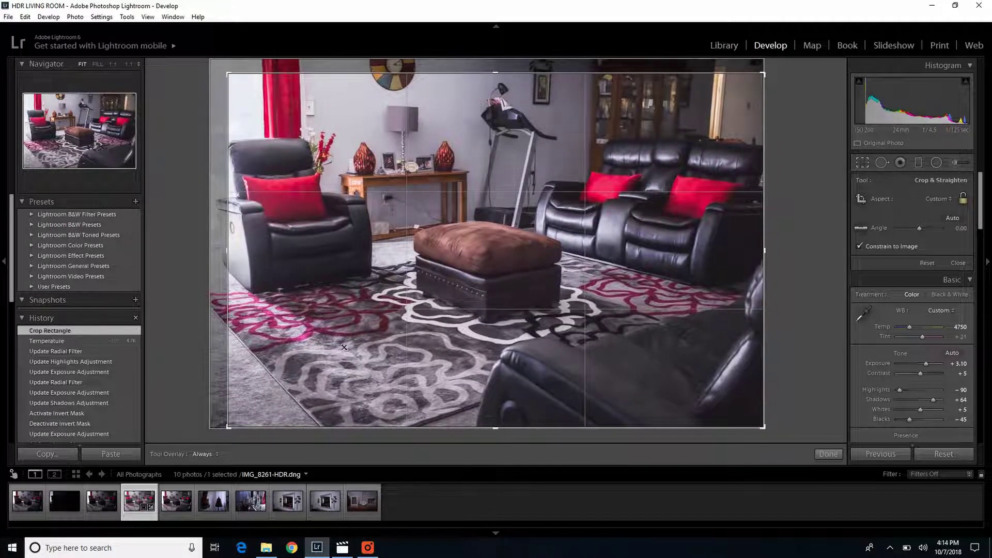
pyautogui.click(829, 454)
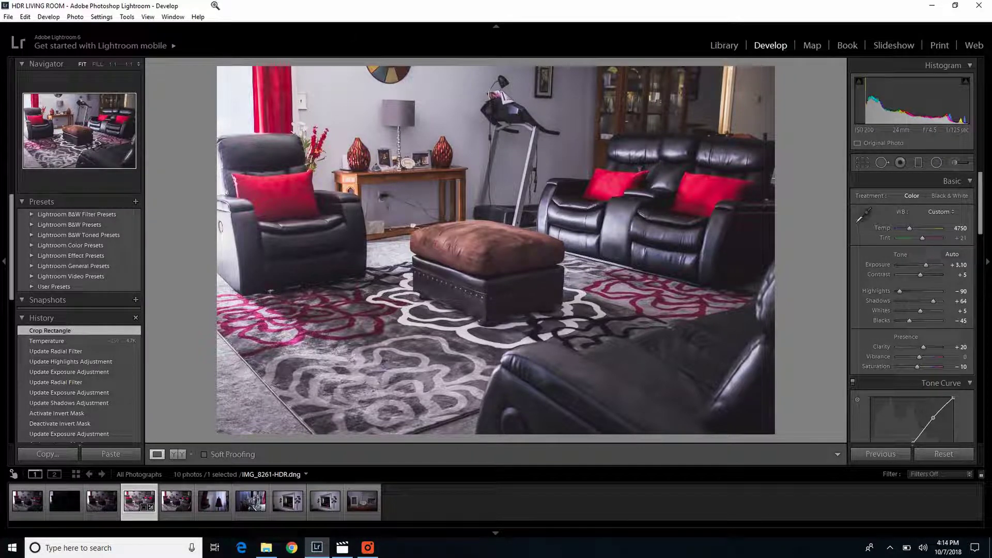
# Choose the "bradley hand left edited" preset in the Watermark Editor and accept it.
pyautogui.click(25, 17)
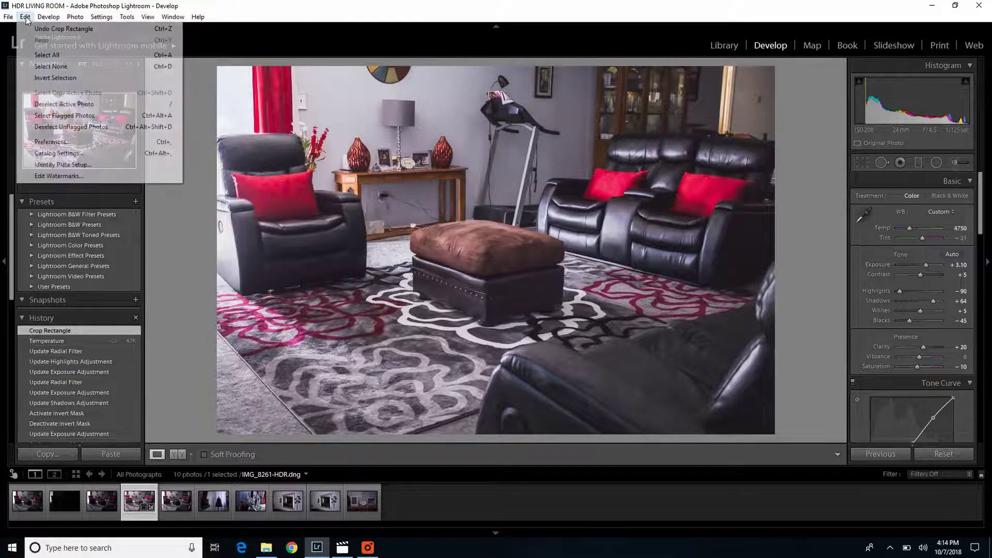
pyautogui.click(58, 175)
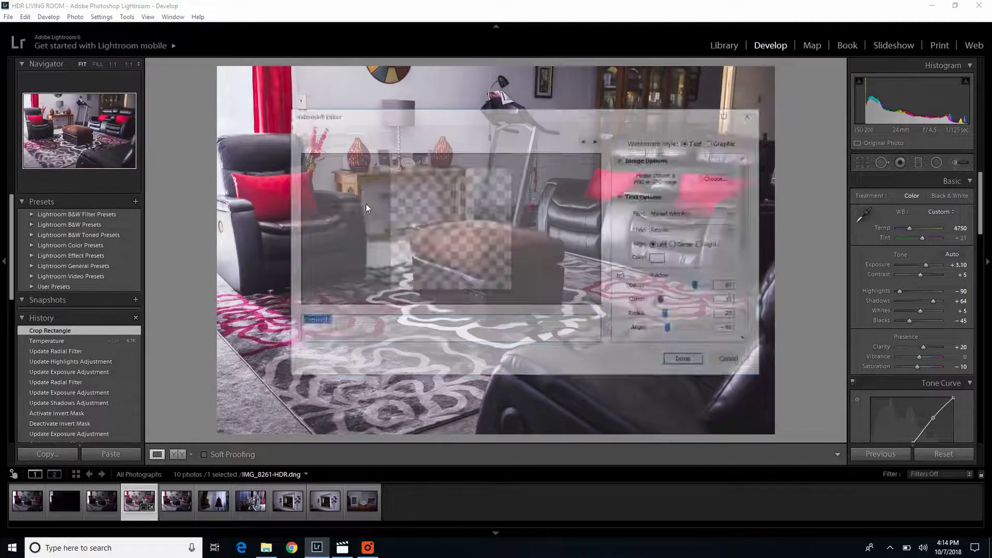
pyautogui.click(383, 140)
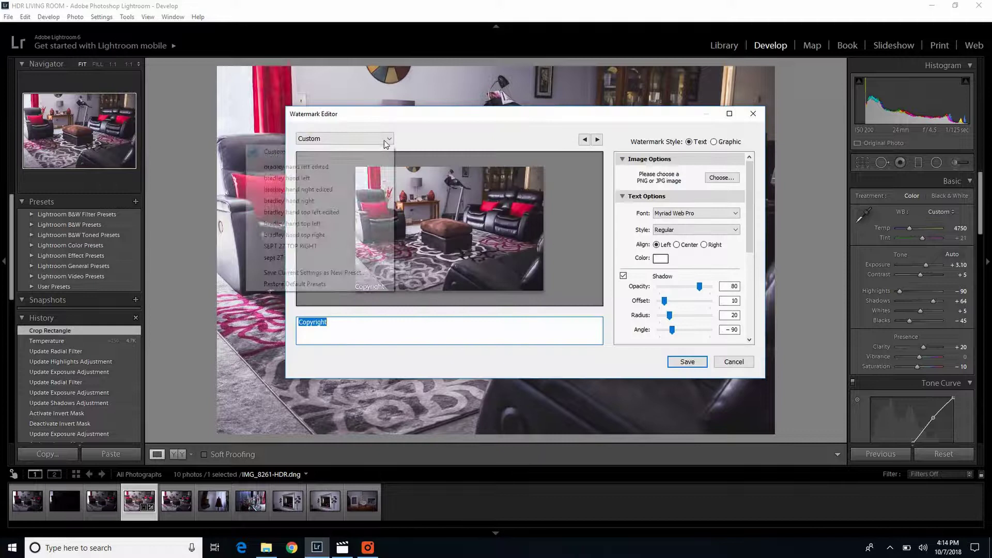
pyautogui.click(337, 166)
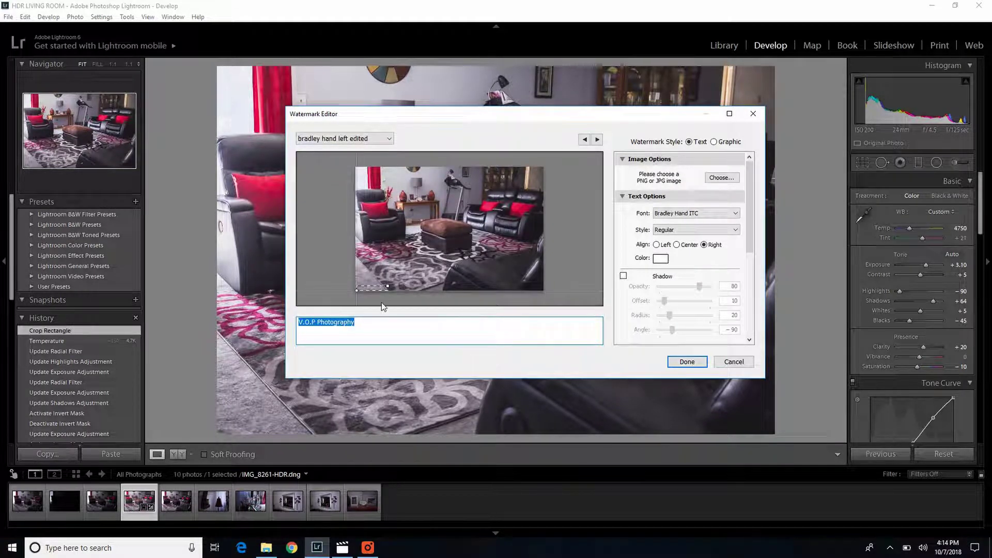
pyautogui.click(687, 362)
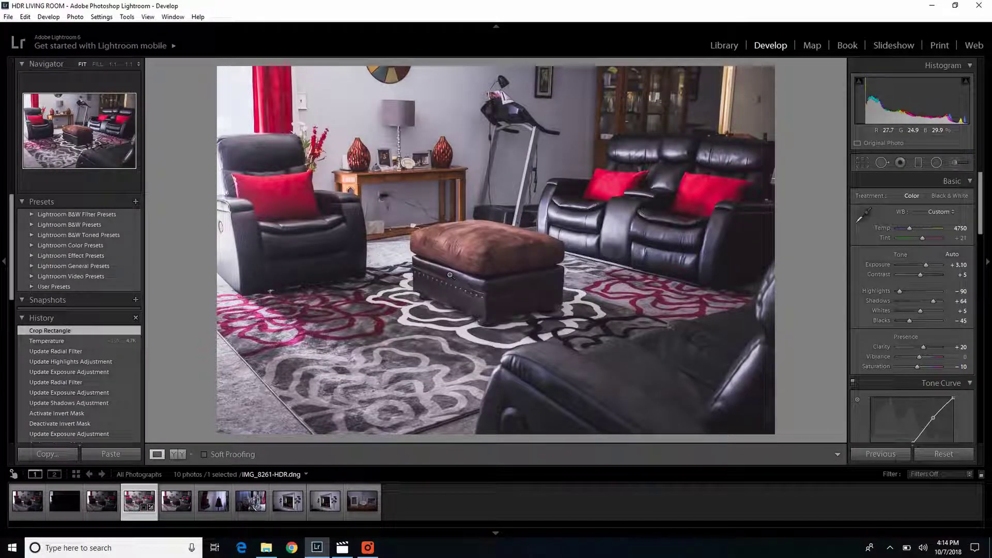
# Start exporting the photo to the Hard Drive and choose the Desktop as the destination folder.
pyautogui.hotkey('ctrl', 'shift', 'e')
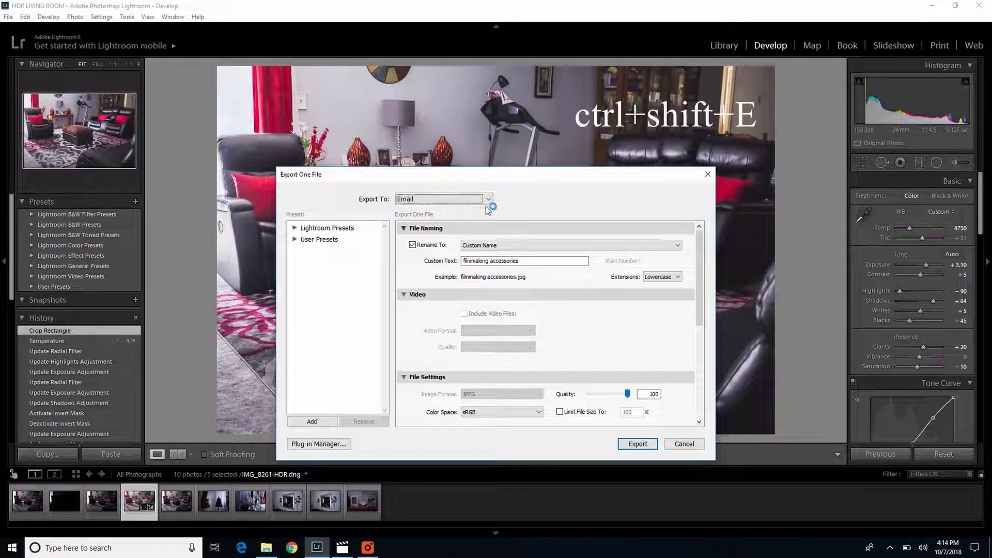
pyautogui.click(487, 201)
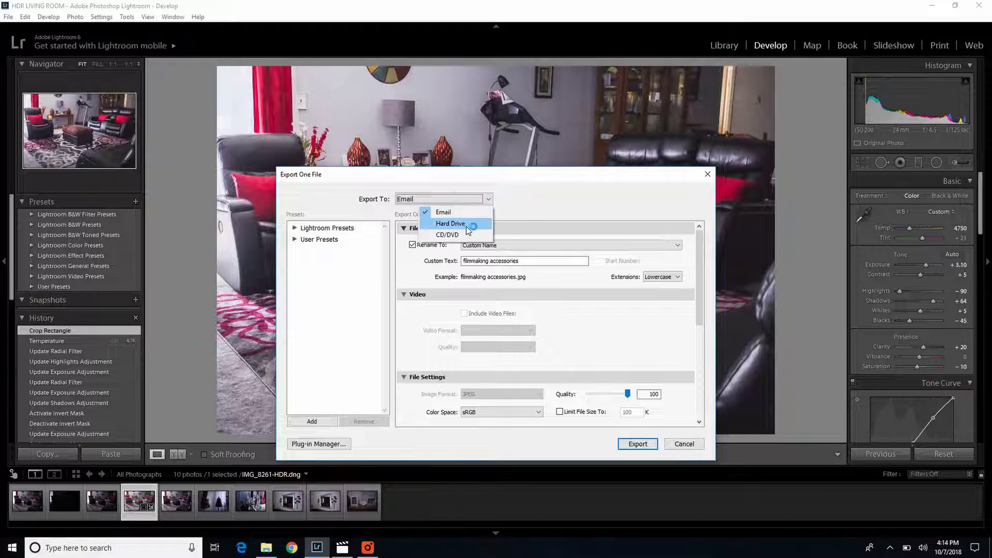
pyautogui.click(466, 227)
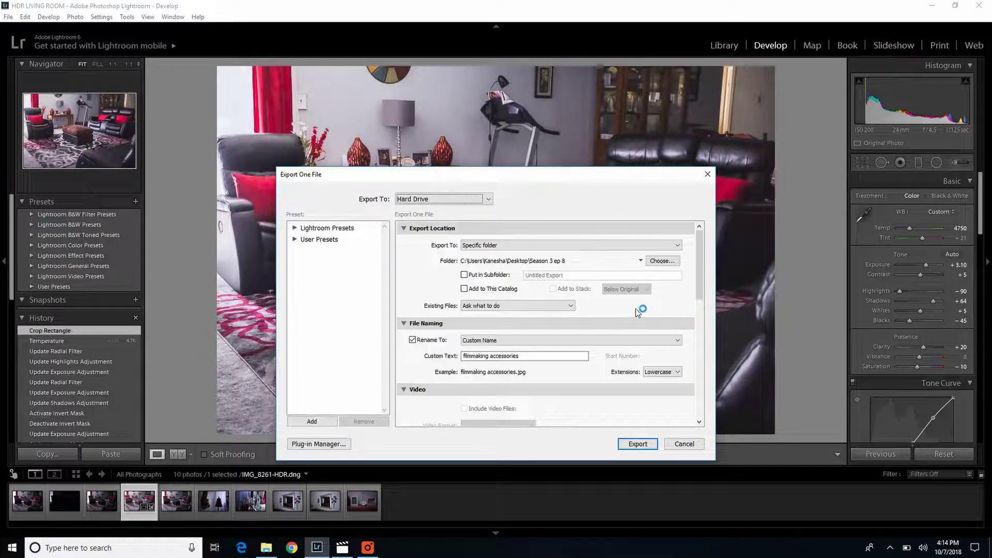
pyautogui.click(662, 261)
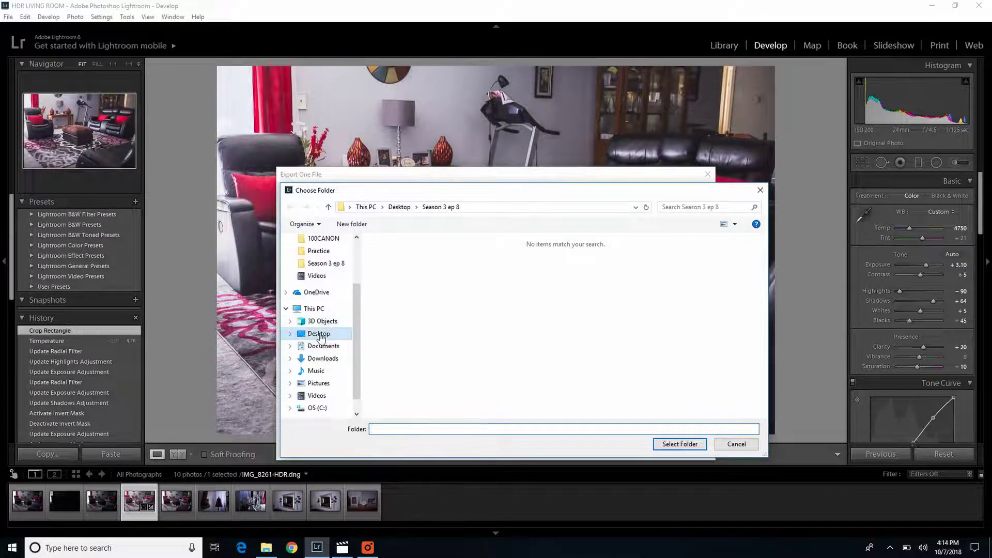
pyautogui.click(319, 335)
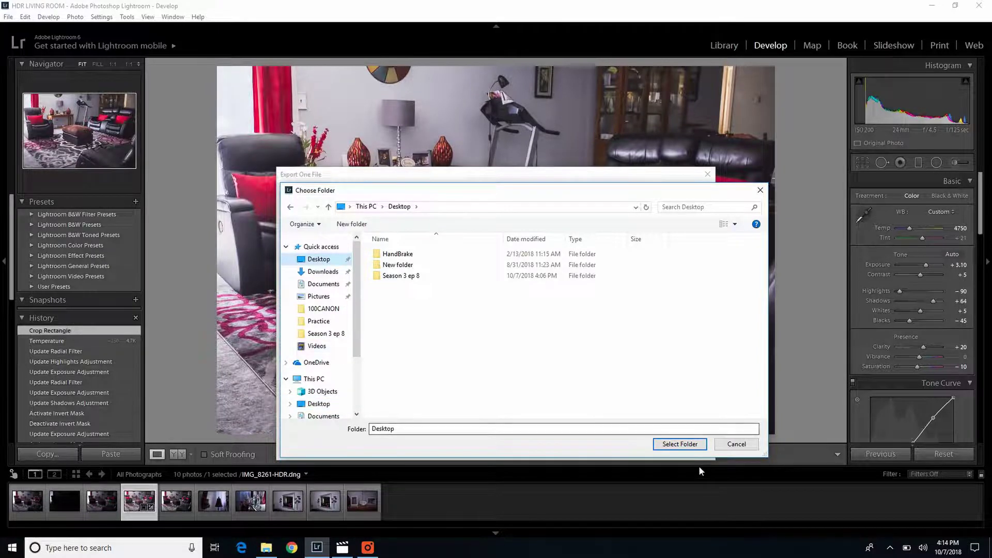
pyautogui.click(681, 444)
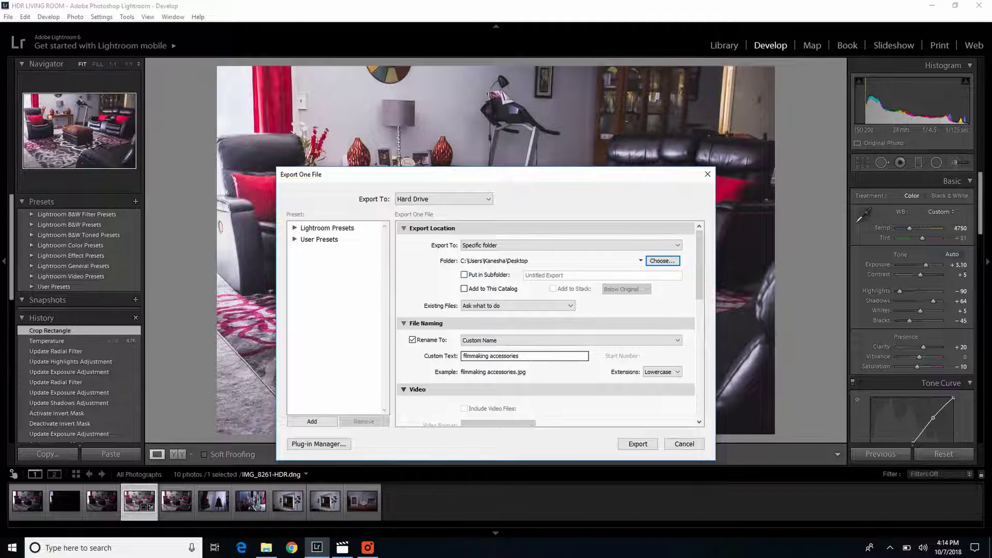
# Set the export's custom file name to "HDR LIVING ROOM".
pyautogui.tripleClick(486, 357)
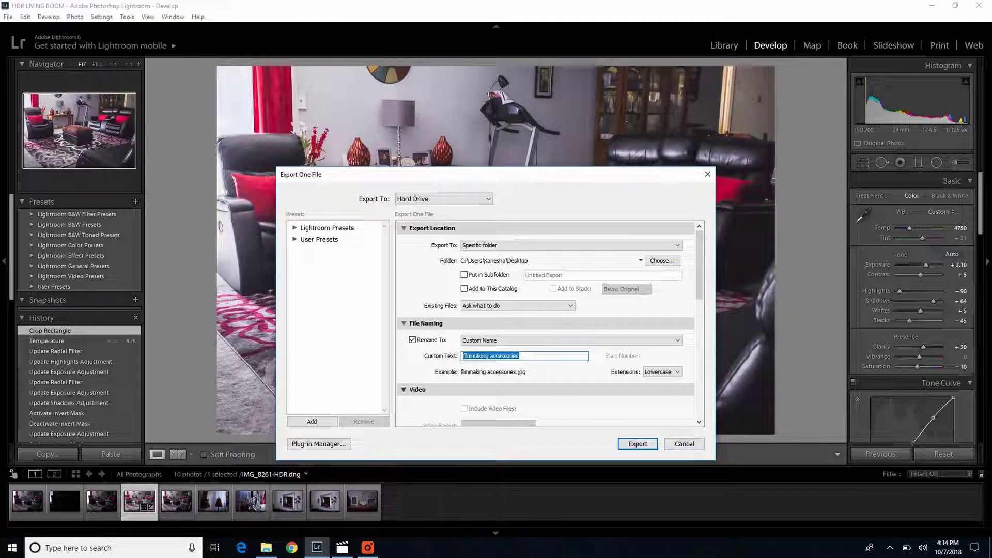
pyautogui.write('HDR ')
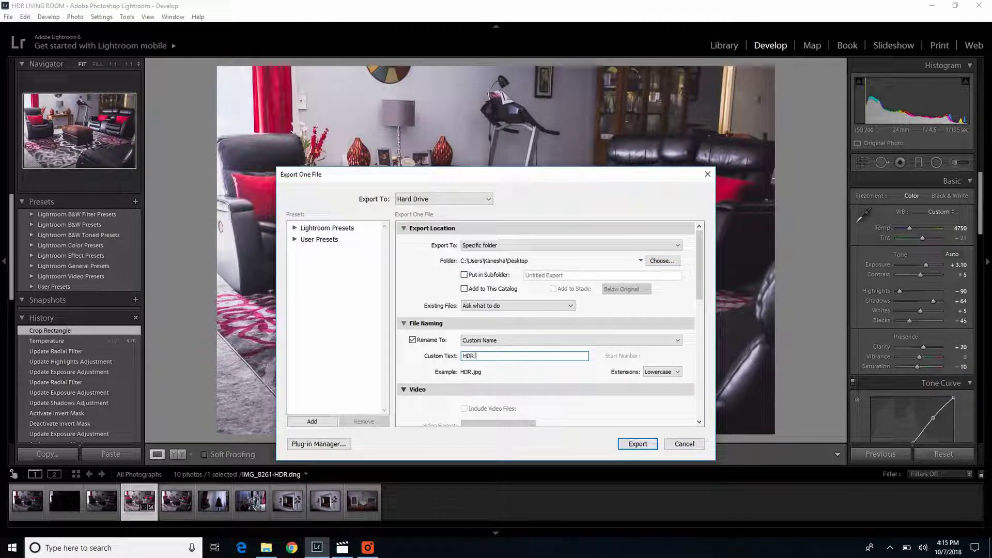
pyautogui.write('LIVING ')
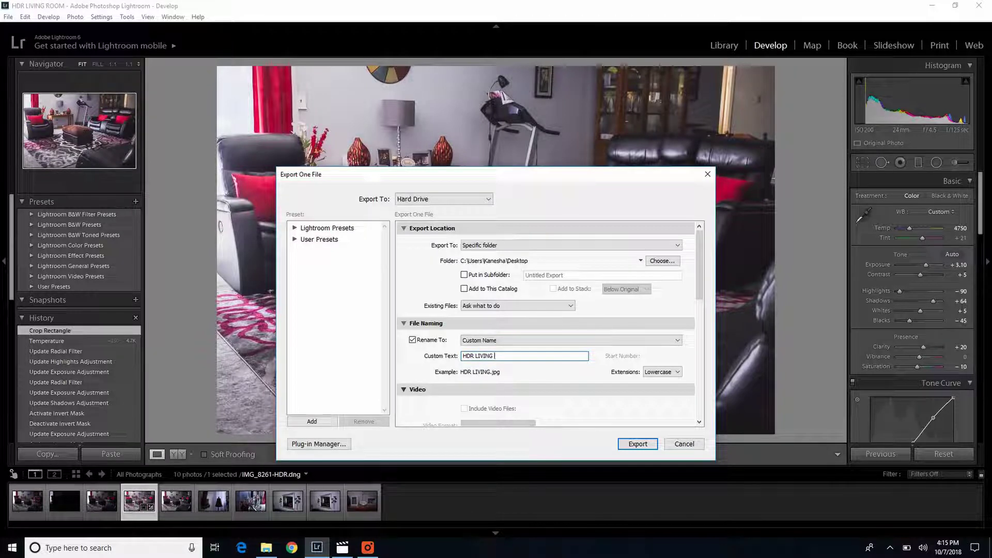
pyautogui.write('ROOM')
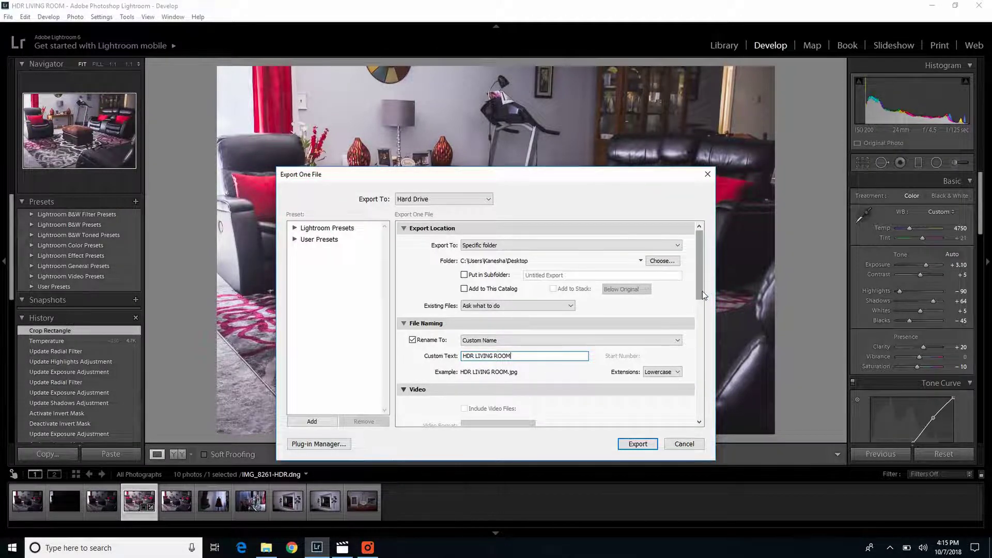
# Enable the "bradley hand left edited" watermark for the export and review the file settings.
pyautogui.moveTo(701, 293); pyautogui.dragTo(710, 417)
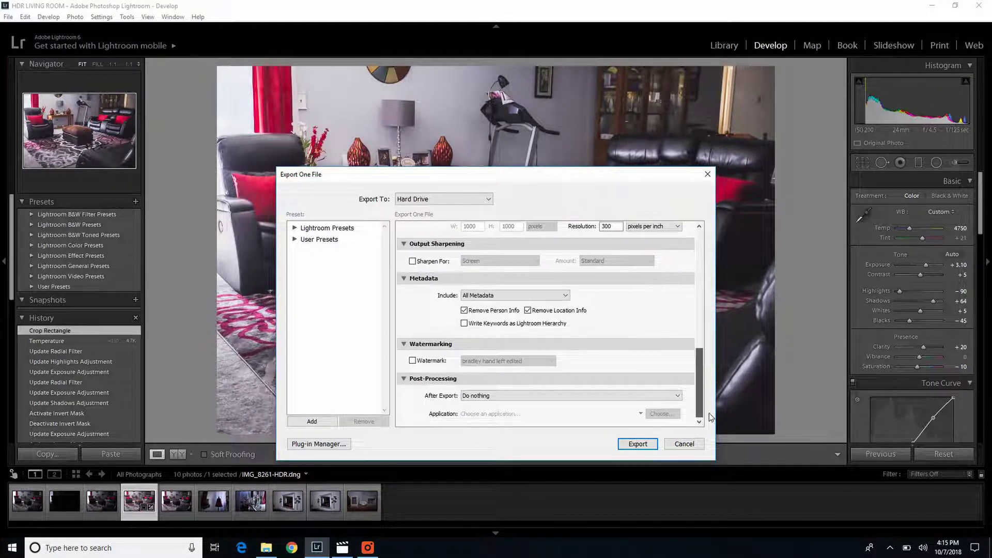
pyautogui.click(413, 361)
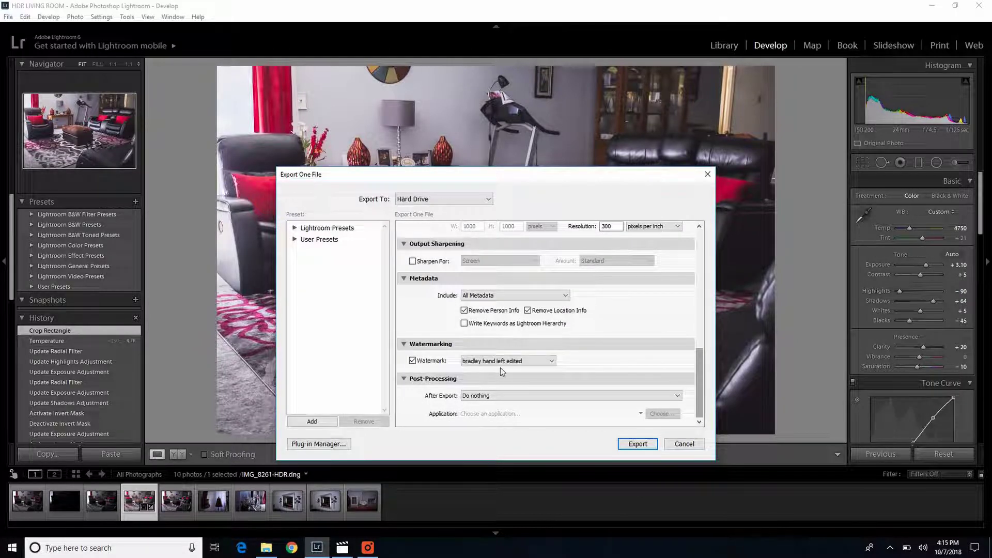
pyautogui.moveTo(697, 386); pyautogui.dragTo(708, 353)
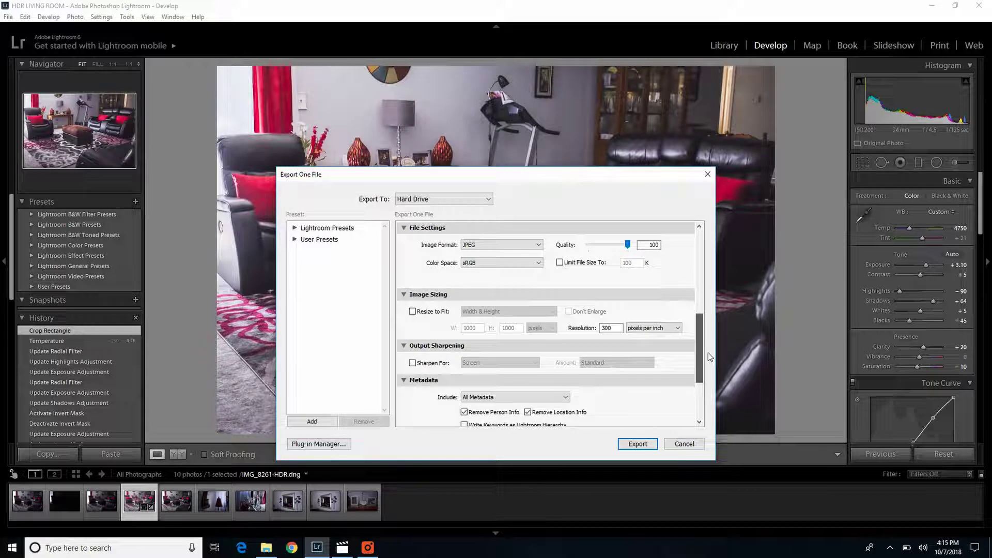
# Resize the export to fit a width and height of 1000 by 1000 pixels and export the photo.
pyautogui.click(413, 312)
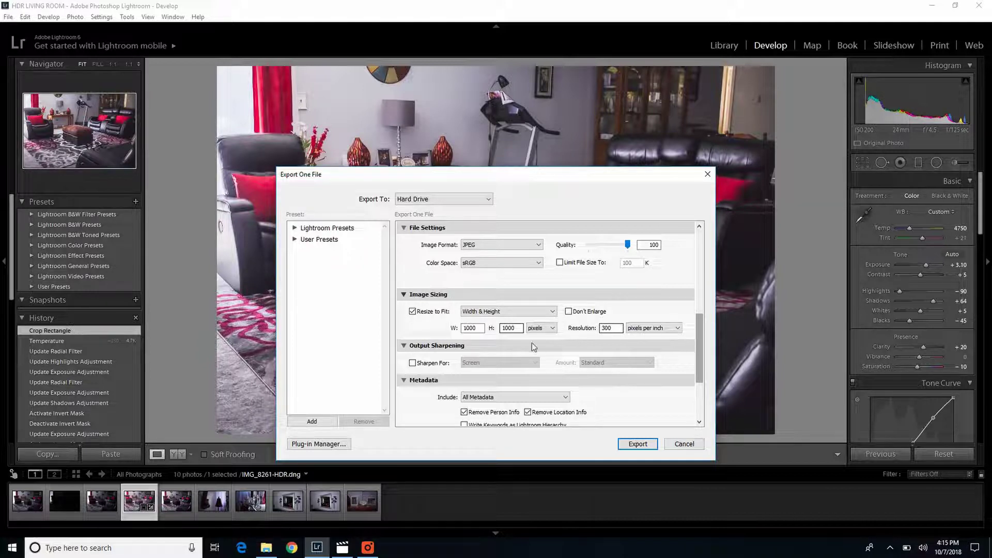
pyautogui.scroll(-4, 533, 346)
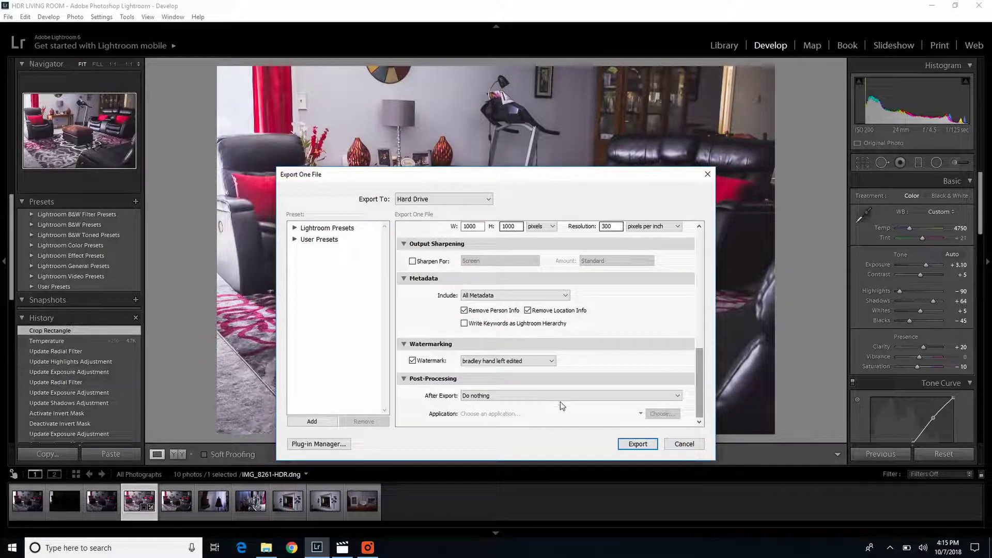
pyautogui.click(639, 445)
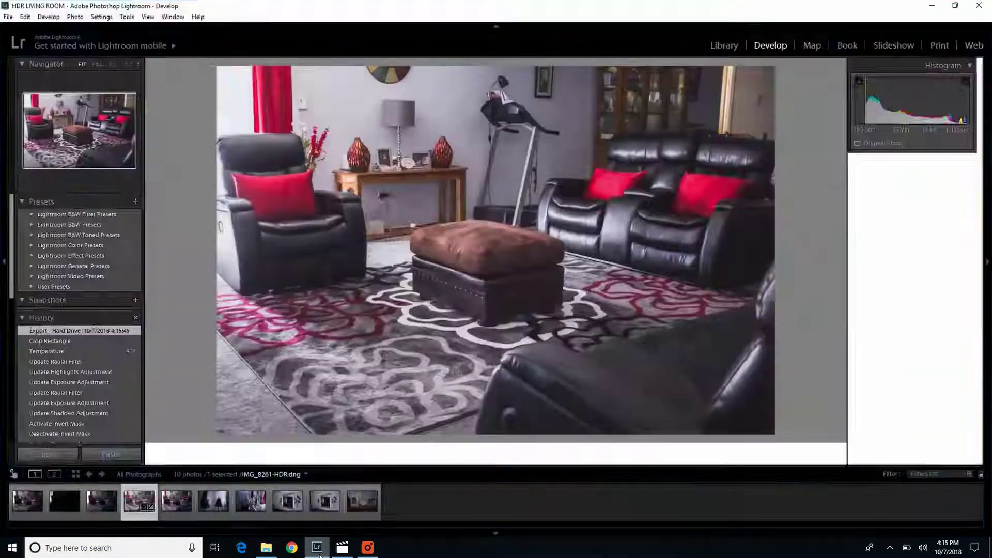
# Switch to the desktop and open the exported HDR LIVING ROOM image.
pyautogui.click(318, 553)
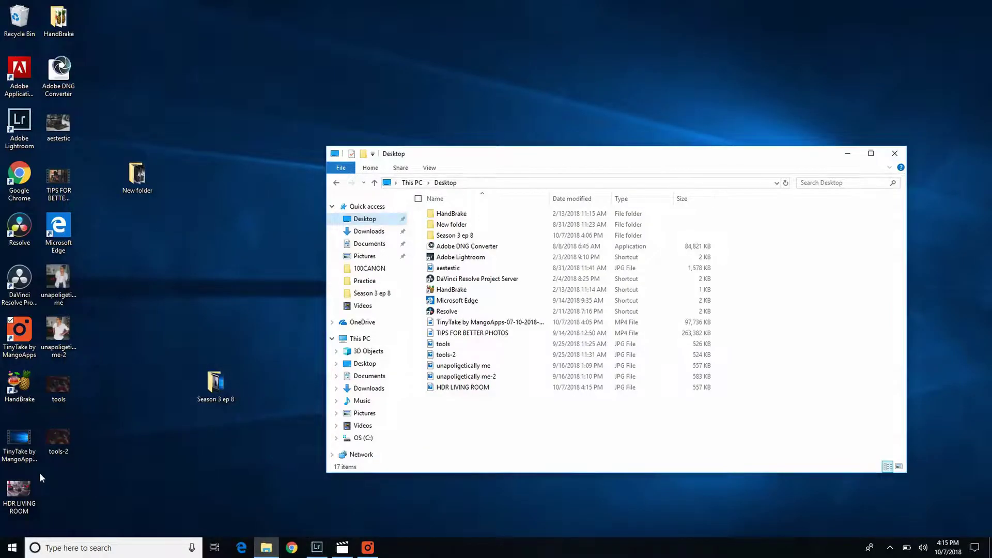
pyautogui.doubleClick(38, 491)
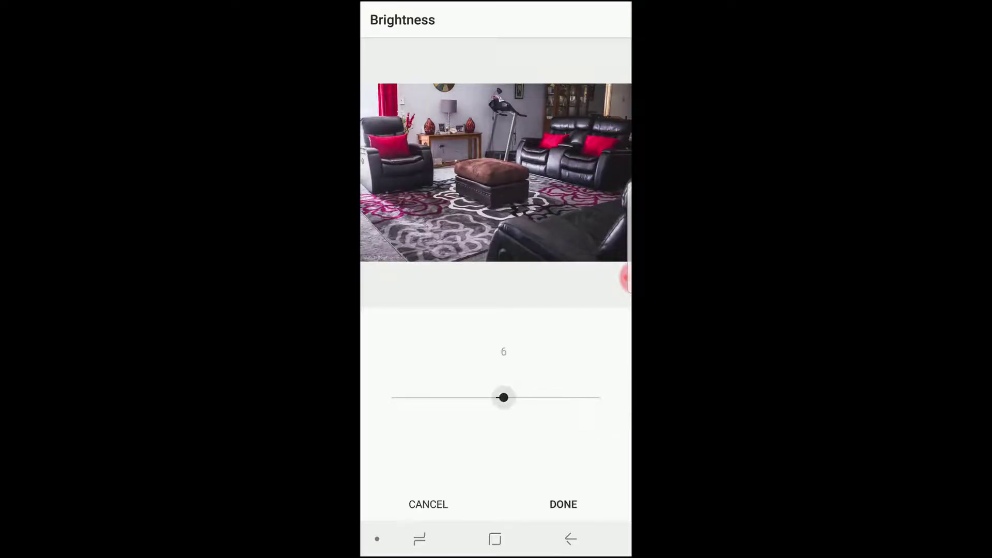
# In Instagram's photo editor, tint the living room photo's shadows blue with the Color adjustment.
pyautogui.click(607, 404)
pyautogui.click(545, 407)
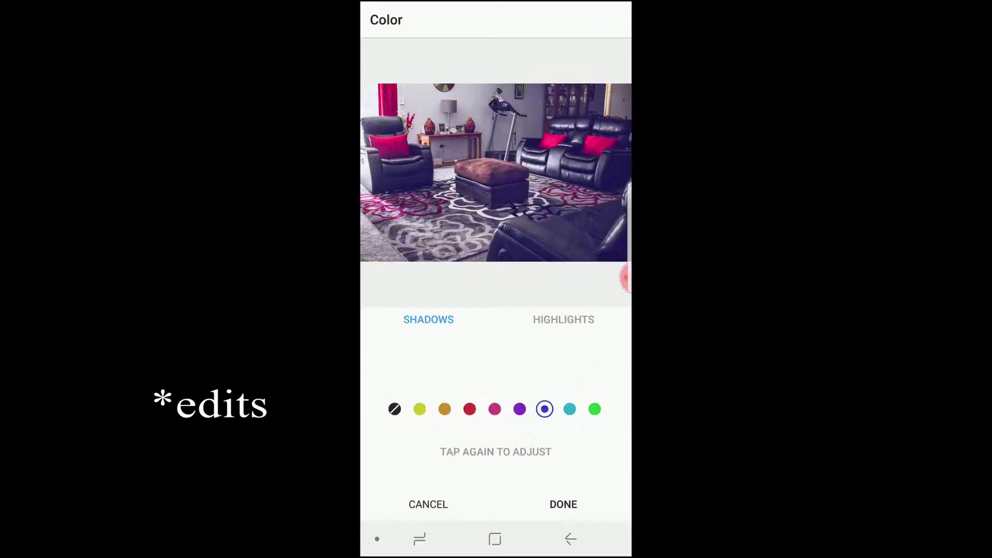
pyautogui.click(545, 408)
pyautogui.click(563, 504)
# Tint the photo's highlights orange, reduce the tint's strength and apply the Color adjustment.
pyautogui.click(563, 319)
pyautogui.click(445, 409)
pyautogui.click(444, 409)
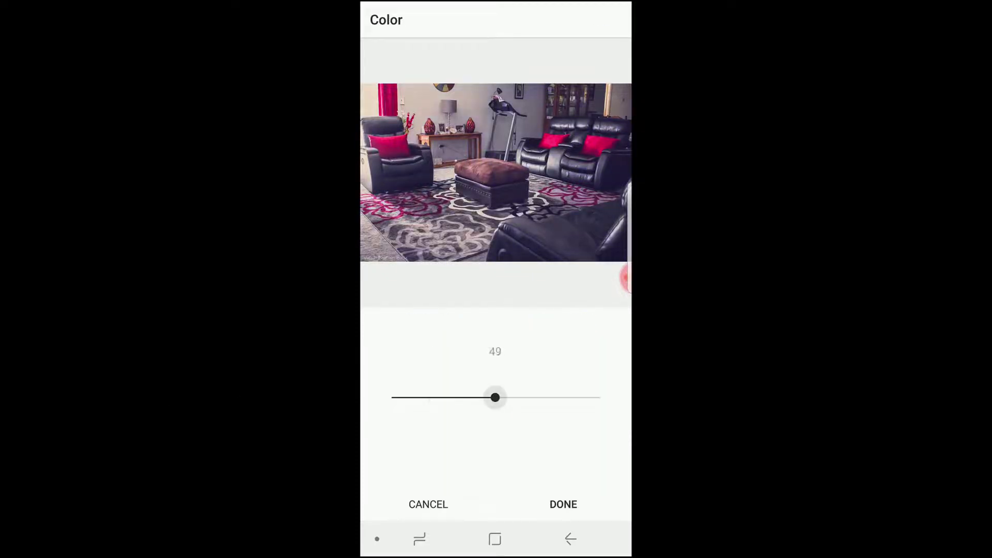
pyautogui.moveTo(494, 397); pyautogui.dragTo(423, 396)
pyautogui.click(563, 504)
pyautogui.click(564, 505)
# Sharpen the photo with a strength of 28 and apply the adjustment.
pyautogui.click(373, 405)
pyautogui.click(563, 505)
pyautogui.moveTo(594, 405); pyautogui.dragTo(439, 404)
pyautogui.click(562, 404)
pyautogui.moveTo(393, 397); pyautogui.dragTo(440, 397)
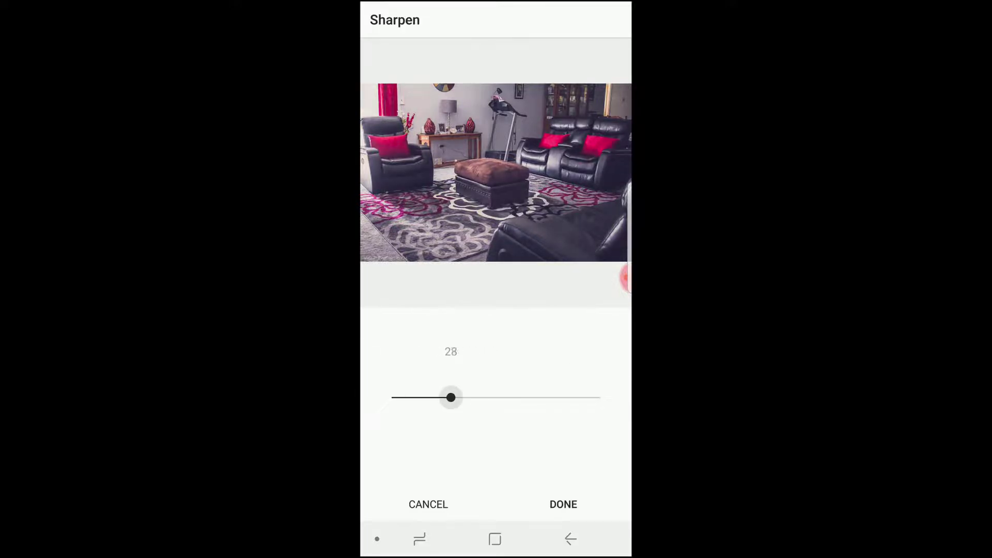
pyautogui.click(564, 504)
# Add a vignette with a strength of 43 to the photo and apply it.
pyautogui.moveTo(594, 404); pyautogui.dragTo(541, 404)
pyautogui.click(551, 405)
pyautogui.moveTo(392, 397); pyautogui.dragTo(483, 398)
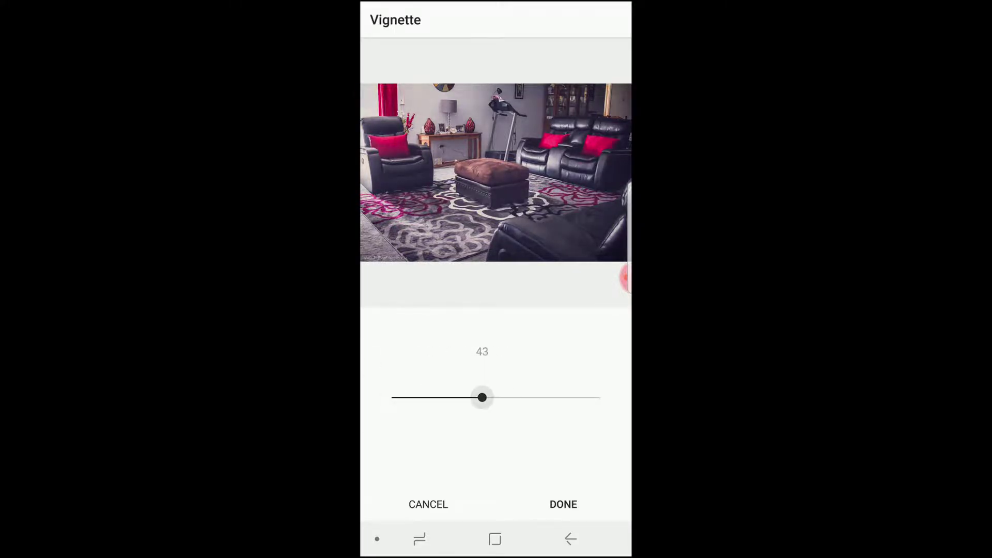
pyautogui.click(563, 504)
pyautogui.click(567, 405)
pyautogui.click(564, 504)
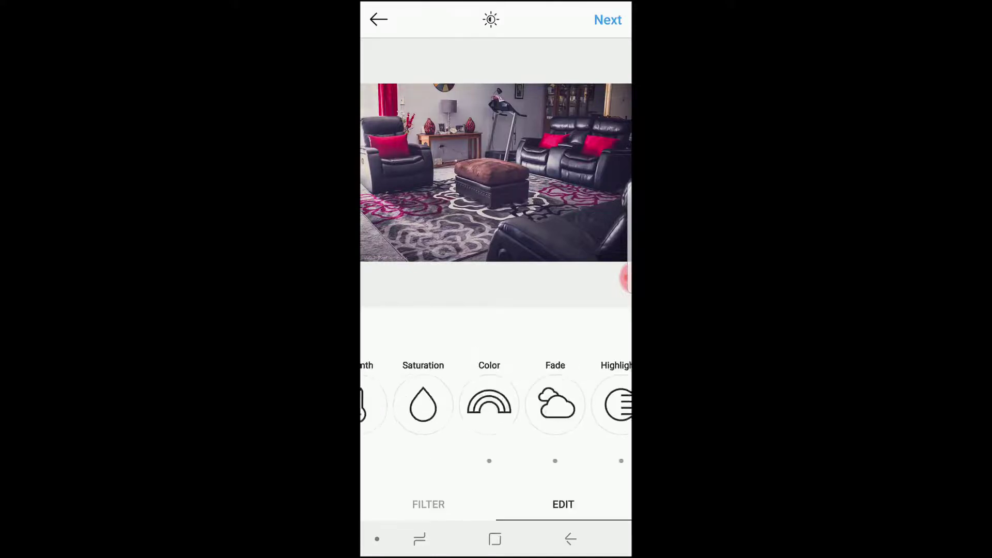
# Continue to the new post and caption it "The place where I live" followed by an OK-hand emoji.
pyautogui.moveTo(439, 405); pyautogui.dragTo(594, 405)
pyautogui.click(608, 19)
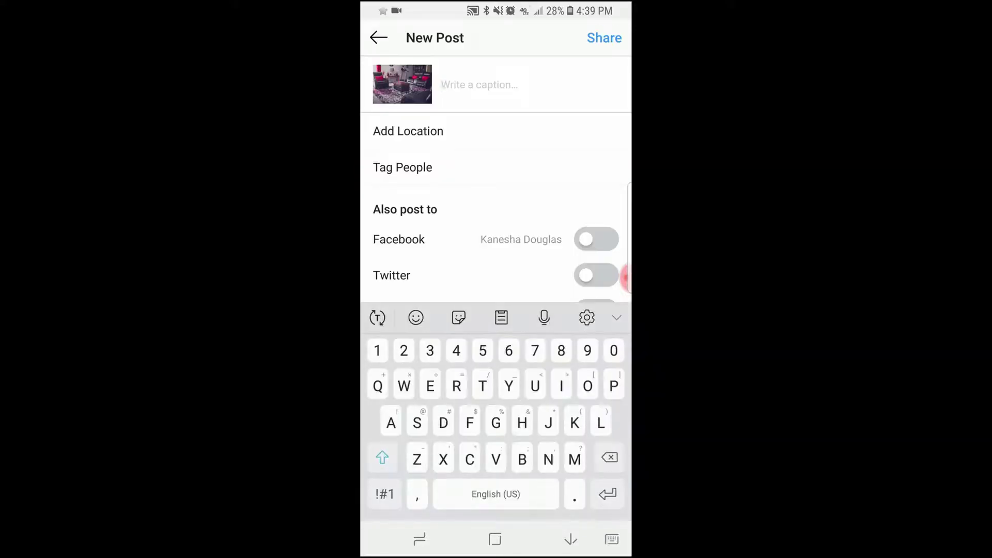
pyautogui.write('The place where I live')
pyautogui.click(416, 317)
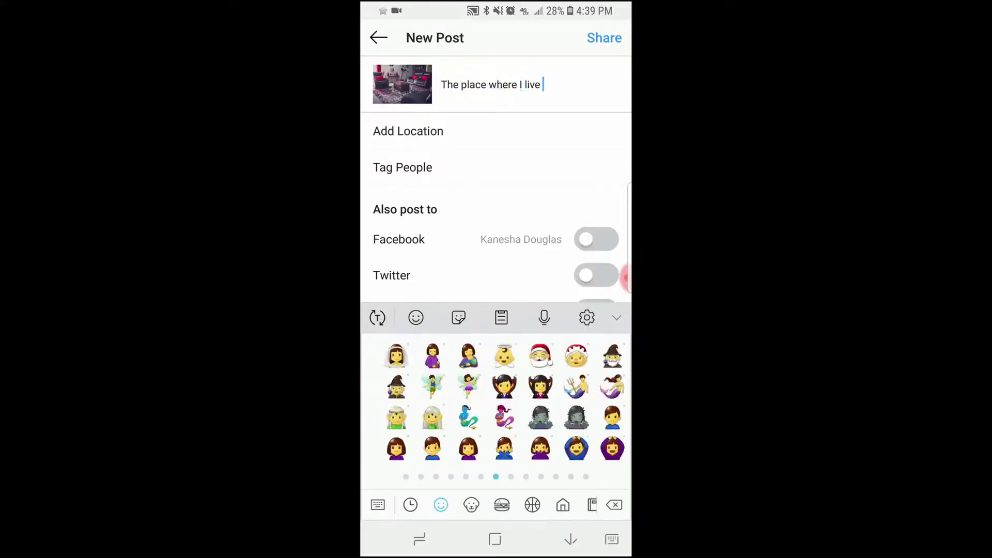
pyautogui.write('👌')
pyautogui.click(378, 504)
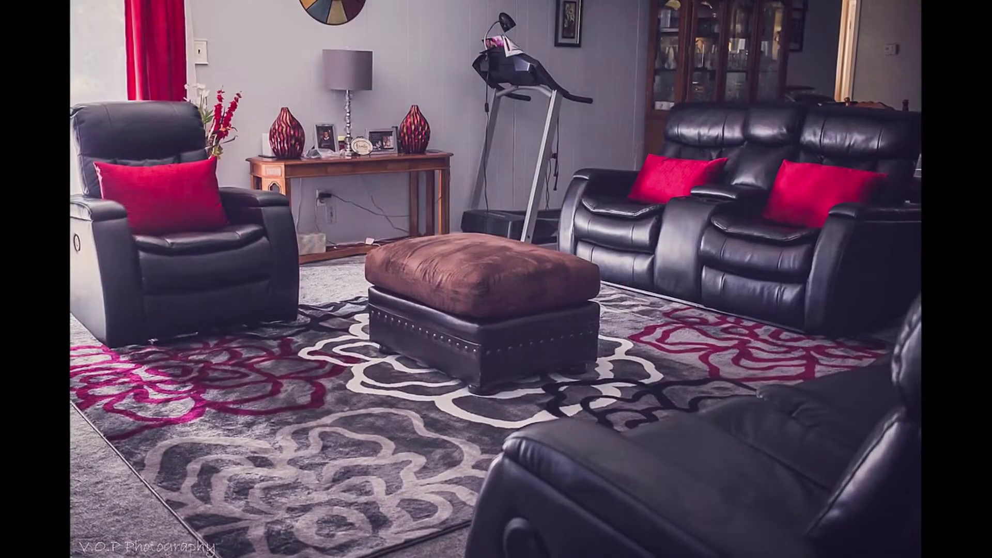